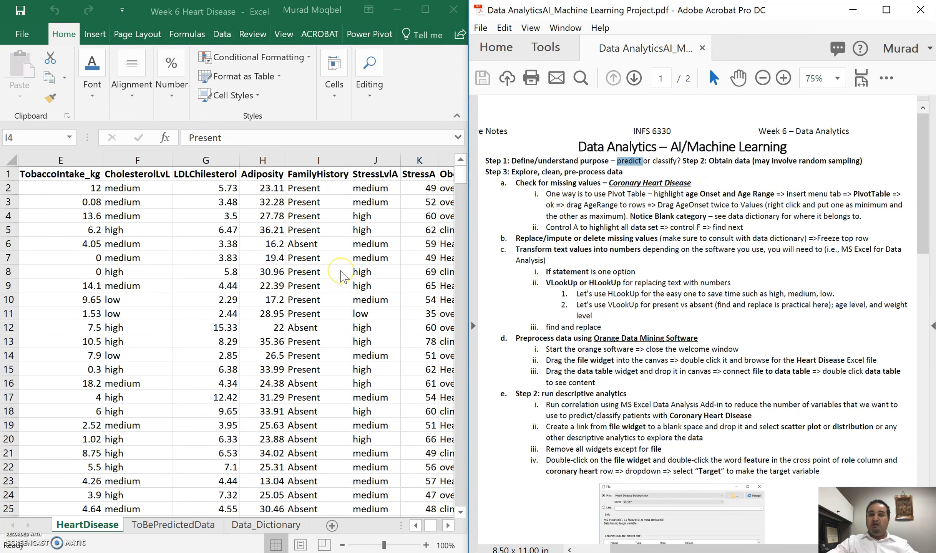
Review Step 3 on exploring, cleaning and pre-processing data in the machine learning project PDF.
{"action": "left_click_drag", "start_coordinate": [485, 172], "coordinate": [511, 173]}
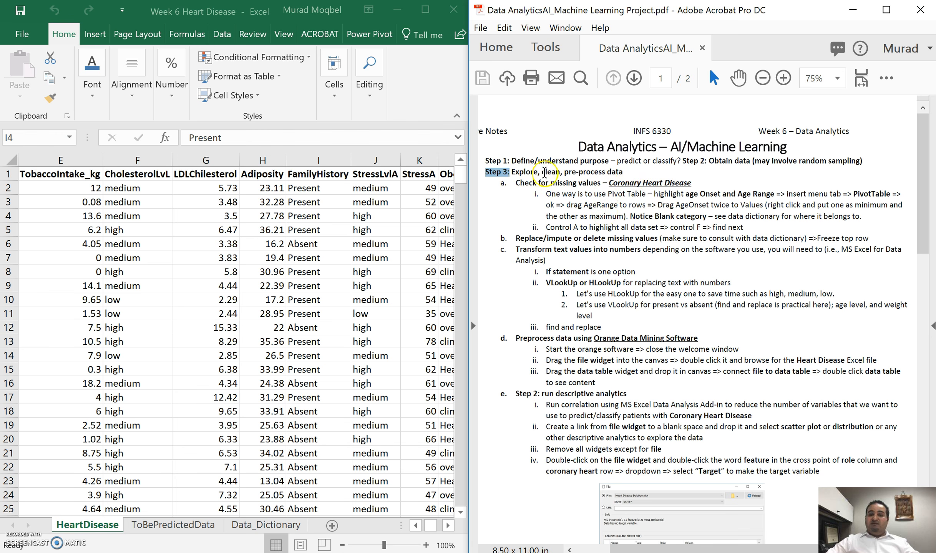
{"action": "left_click_drag", "start_coordinate": [623, 172], "coordinate": [502, 171]}
{"action": "left_click", "coordinate": [523, 174]}
{"action": "left_click", "coordinate": [555, 169]}
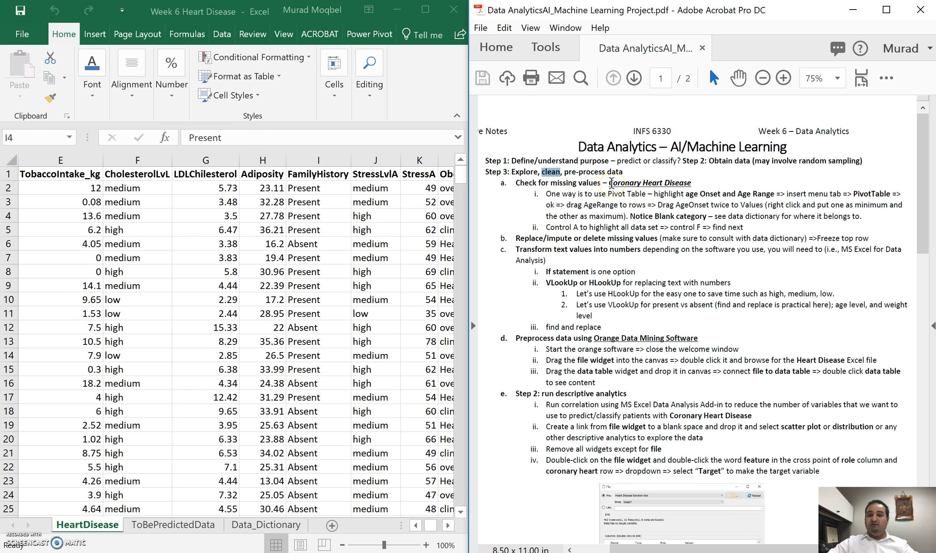
Switch to Excel and examine the first patient records on the HeartDisease sheet, from the No column across to CoronaryHeart.
{"action": "left_click", "coordinate": [178, 242]}
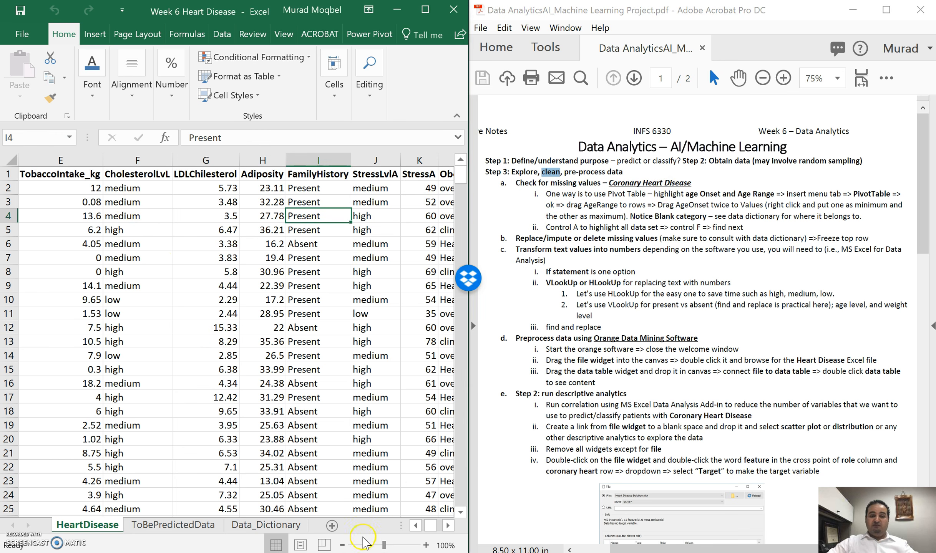
{"action": "mouse_move", "coordinate": [428, 526]}
{"action": "left_mouse_down"}
{"action": "mouse_move", "coordinate": [444, 531]}
{"action": "mouse_move", "coordinate": [427, 532]}
{"action": "left_mouse_up"}
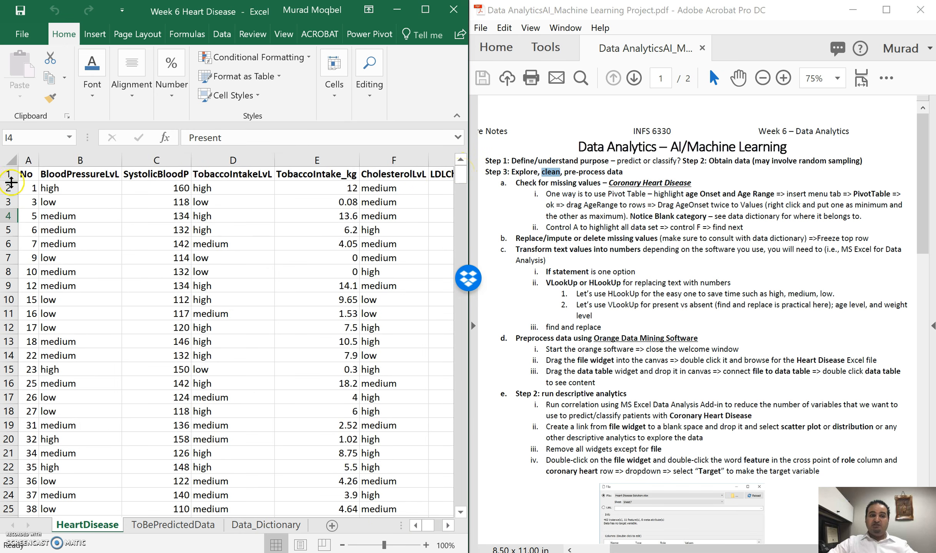
{"action": "mouse_move", "coordinate": [9, 188]}
{"action": "left_mouse_down"}
{"action": "mouse_move", "coordinate": [15, 227]}
{"action": "mouse_move", "coordinate": [14, 189]}
{"action": "left_mouse_up"}
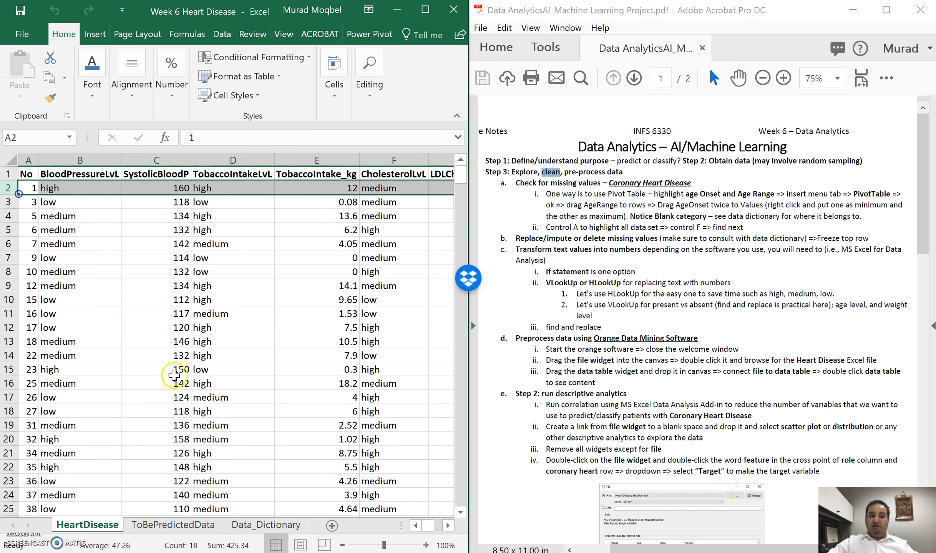
{"action": "left_click_drag", "start_coordinate": [429, 532], "coordinate": [438, 532]}
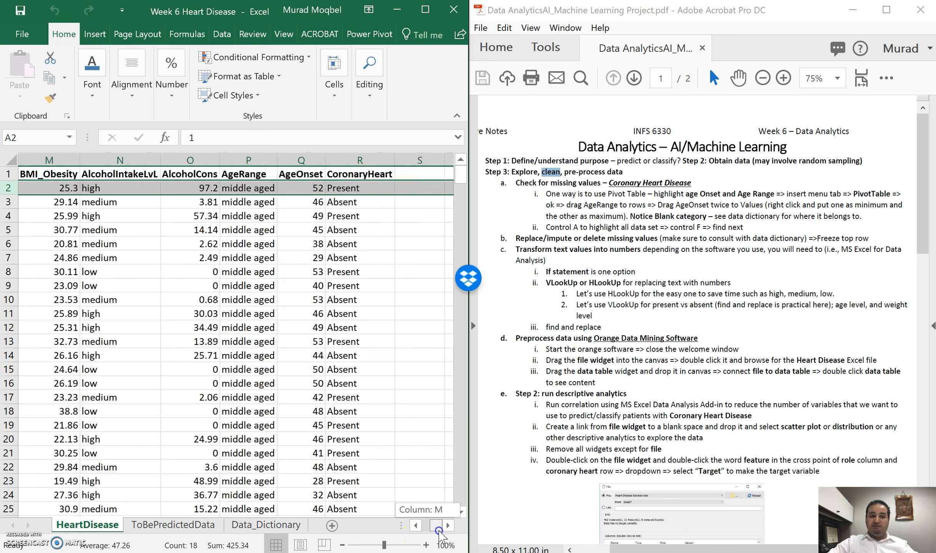
{"action": "left_click", "coordinate": [359, 190]}
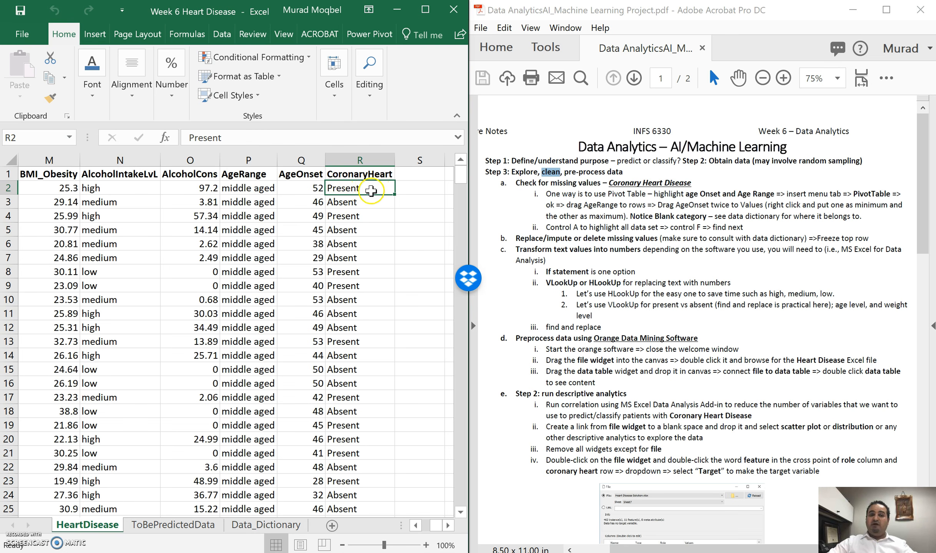
{"action": "left_click", "coordinate": [356, 204]}
{"action": "left_click", "coordinate": [360, 188]}
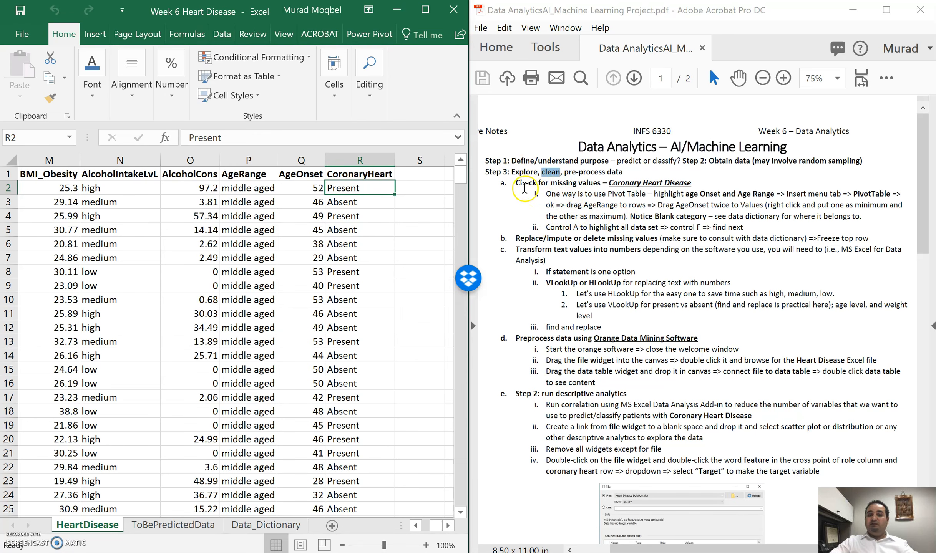
{"action": "left_click", "coordinate": [361, 213]}
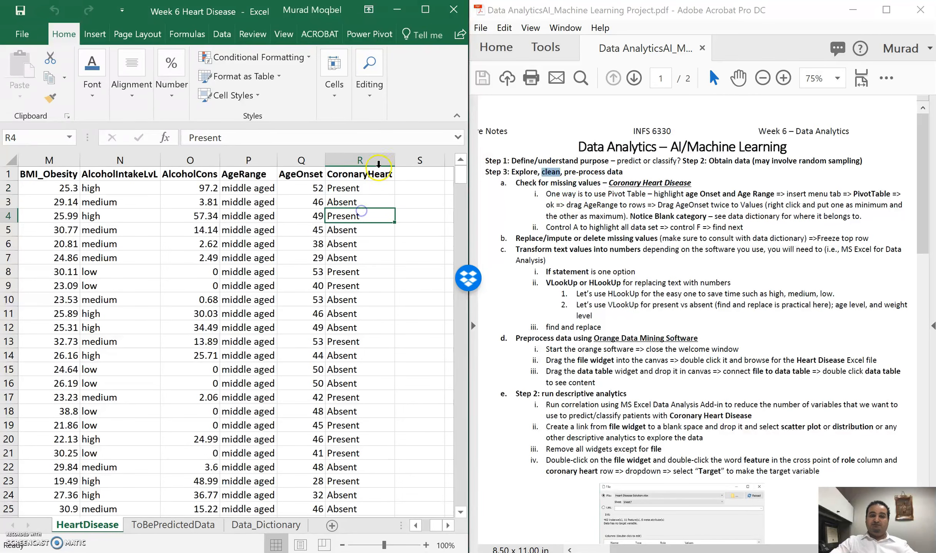
{"action": "left_click", "coordinate": [425, 10]}
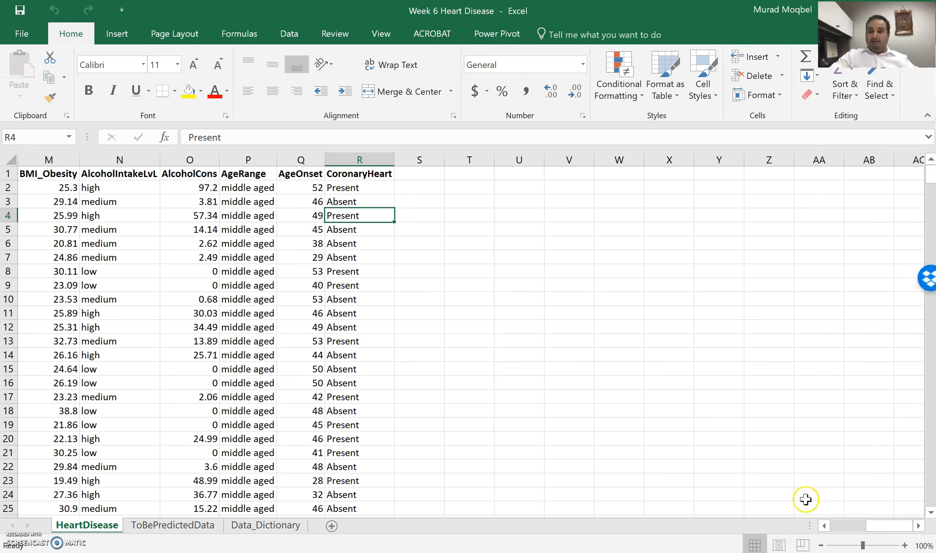
{"action": "key", "text": "alt+Tab"}
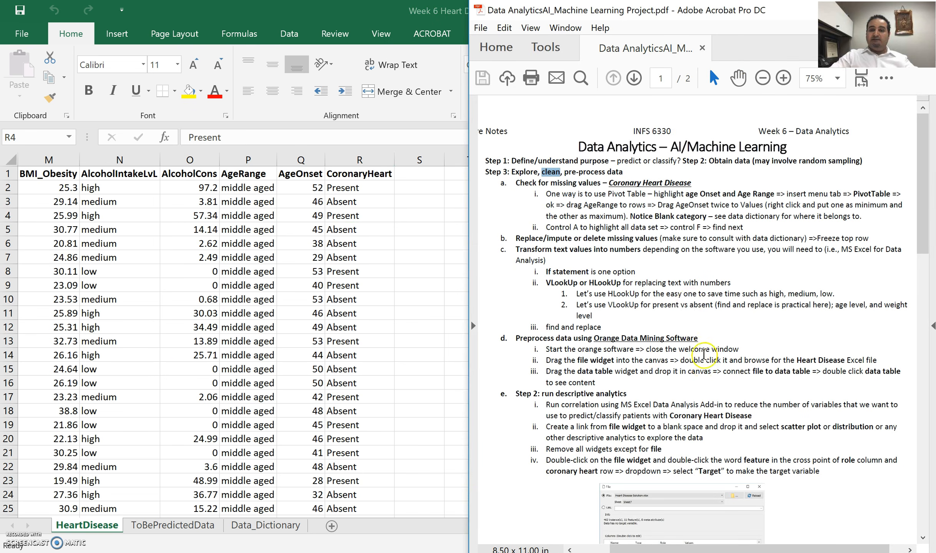
{"action": "key", "text": "alt+Tab"}
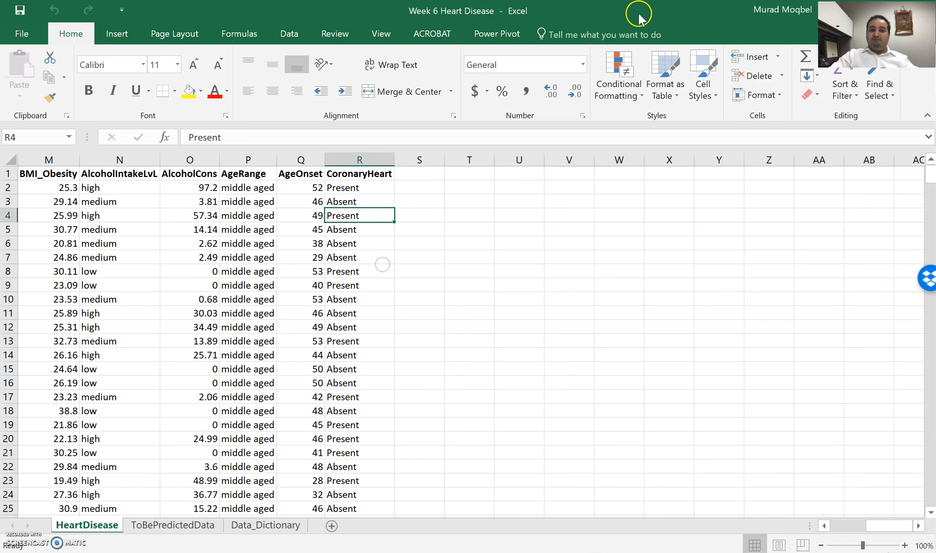
{"action": "key", "text": "super+Left"}
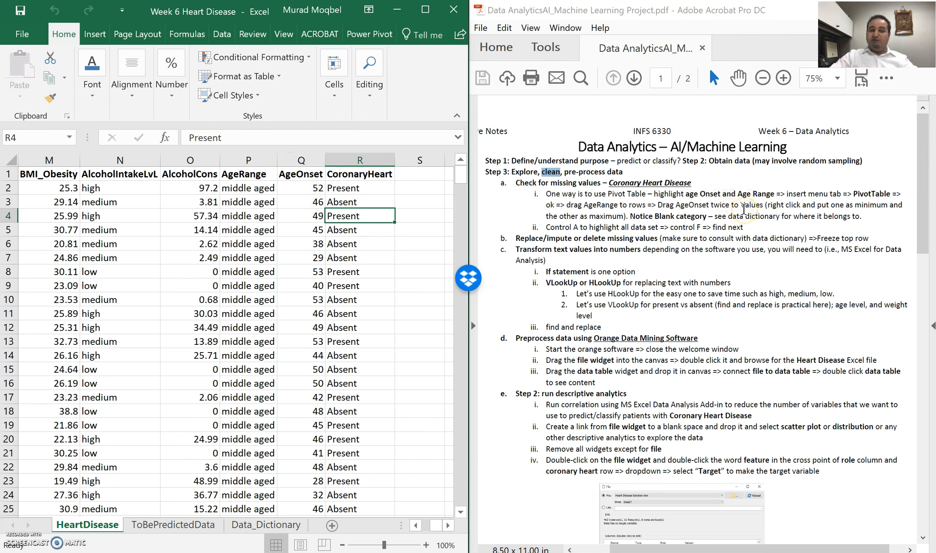
{"action": "left_click", "coordinate": [303, 244]}
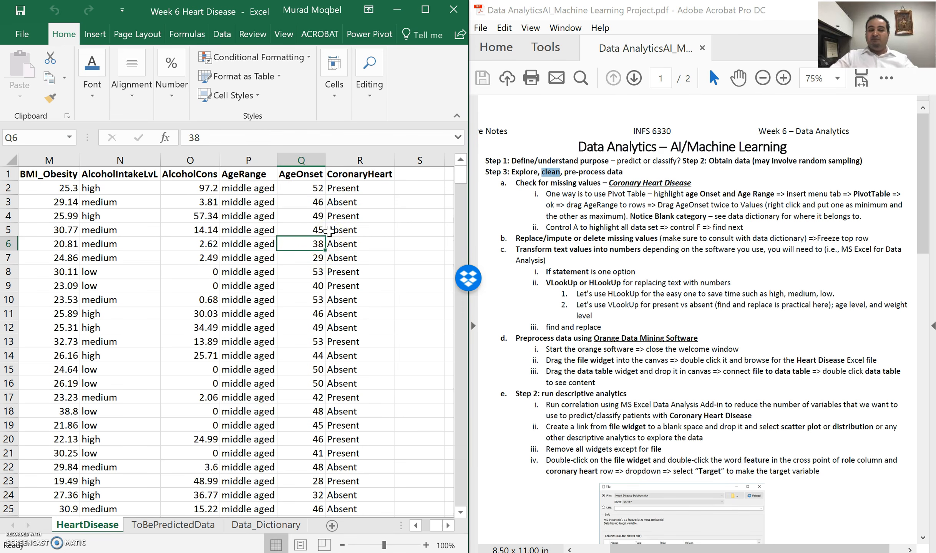
{"action": "left_click", "coordinate": [292, 174]}
{"action": "key", "text": "ctrl+shift+Down"}
{"action": "key", "text": "shift+Left"}
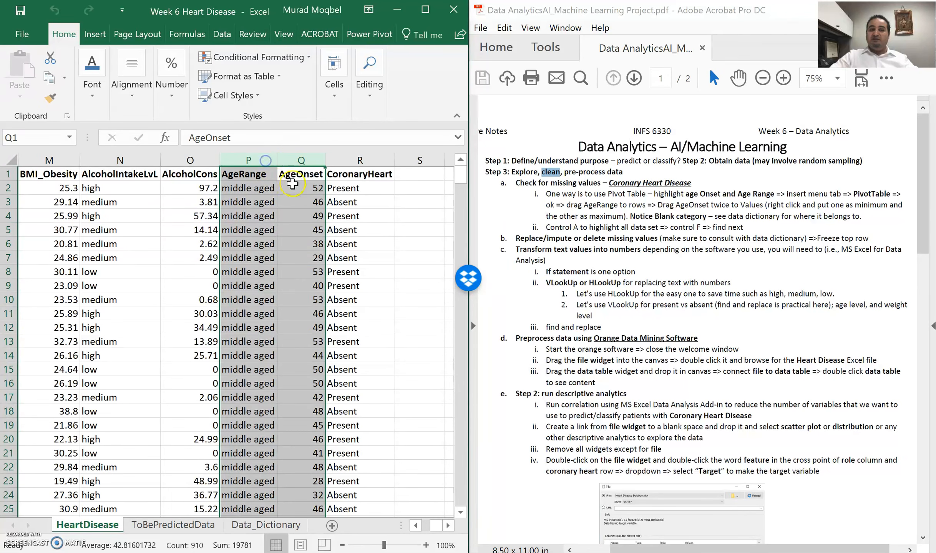
{"action": "left_click", "coordinate": [314, 206]}
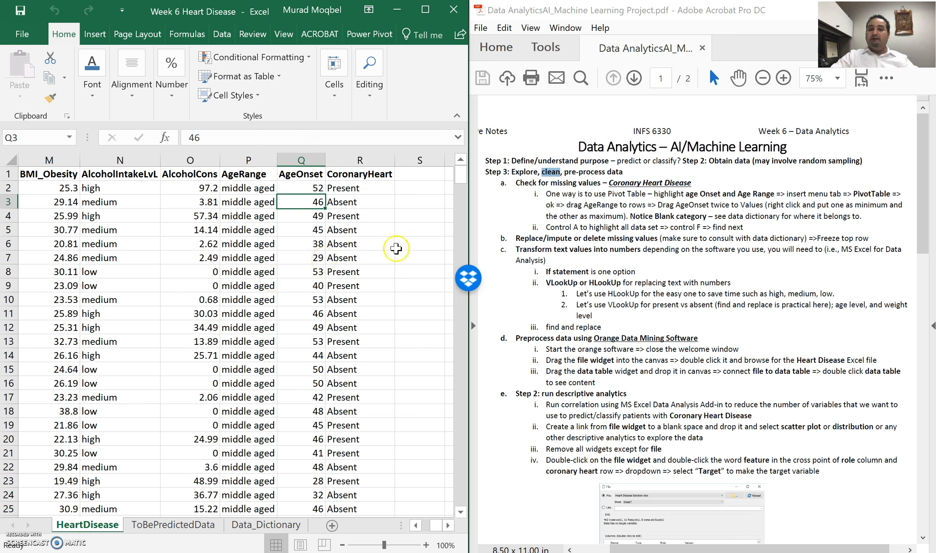
Search the whole HeartDisease data set for the next blank cell, leaving the search text empty.
{"action": "left_click_drag", "start_coordinate": [552, 228], "coordinate": [743, 227]}
{"action": "left_click", "coordinate": [253, 218]}
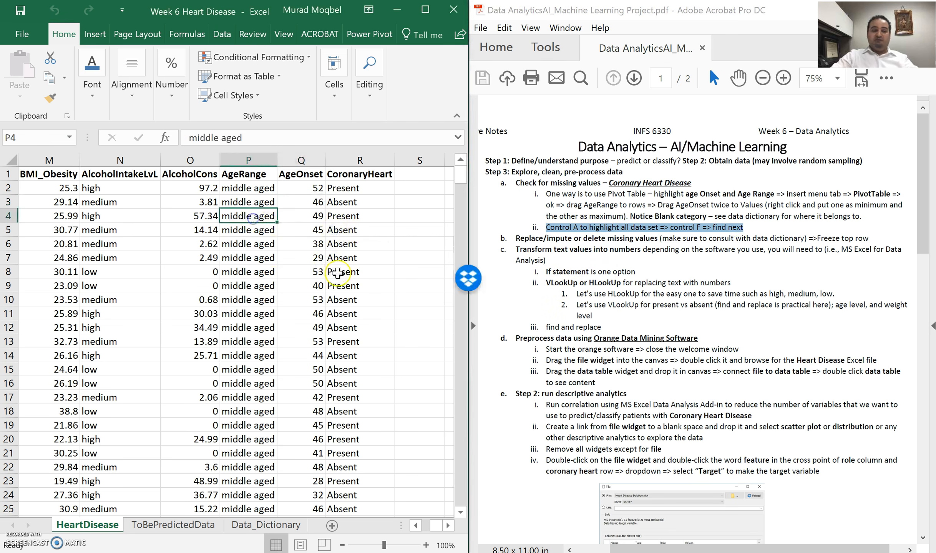
{"action": "key", "text": "ctrl+a"}
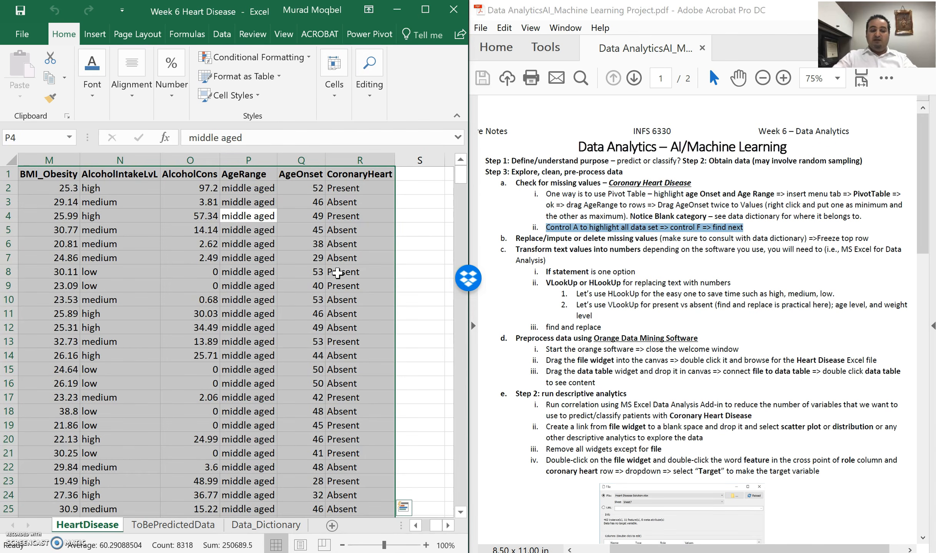
{"action": "key", "text": "ctrl+f"}
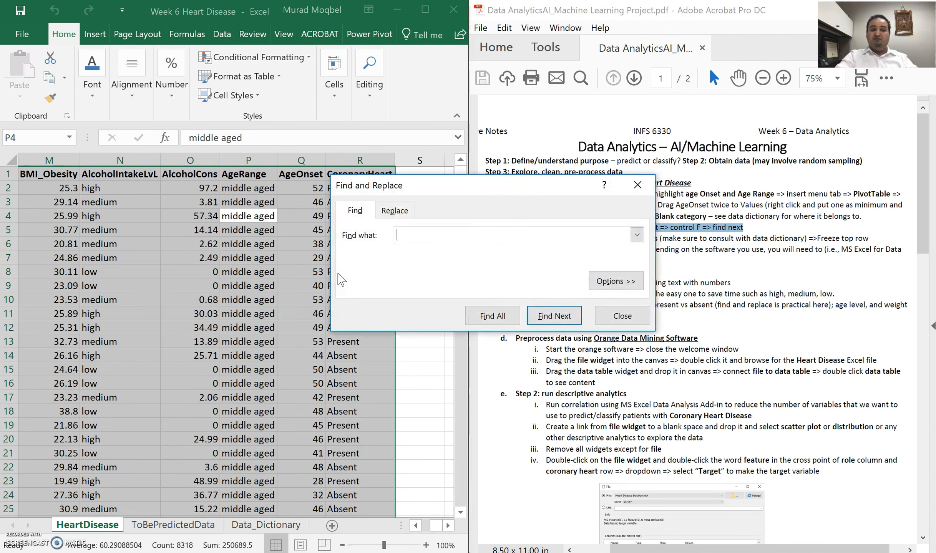
{"action": "left_click", "coordinate": [546, 309]}
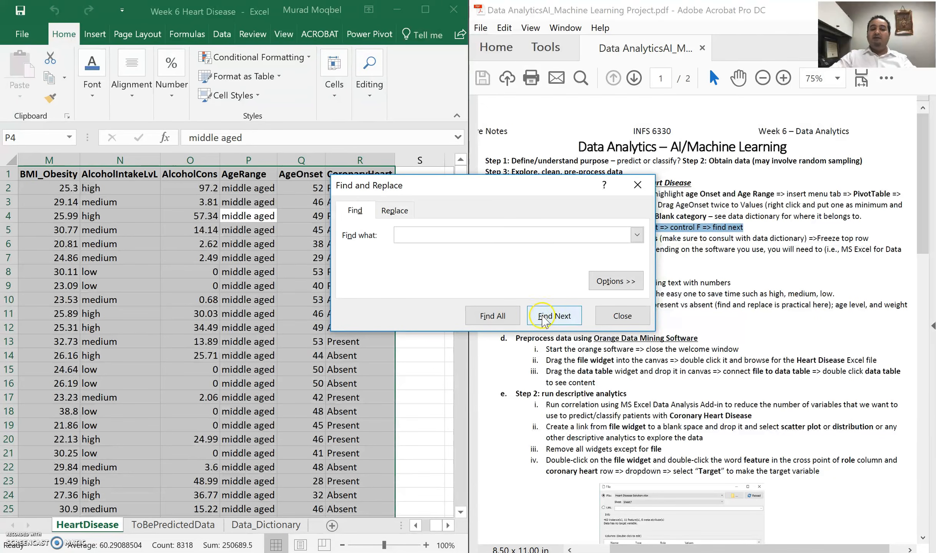
{"action": "left_click", "coordinate": [554, 316]}
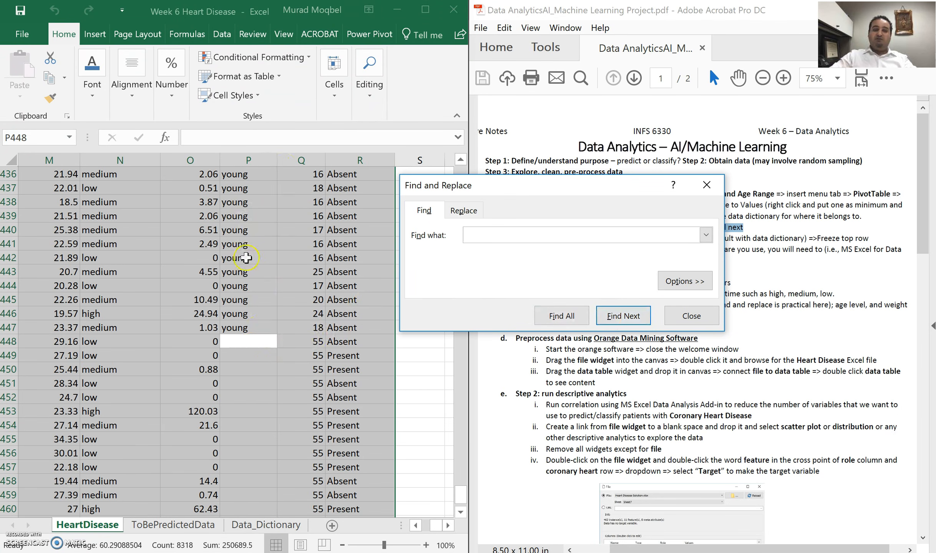
Inspect the blank AgeRange cells in the last data rows, return to the first record and close the Find and Replace dialog.
{"action": "left_click_drag", "start_coordinate": [461, 495], "coordinate": [462, 500]}
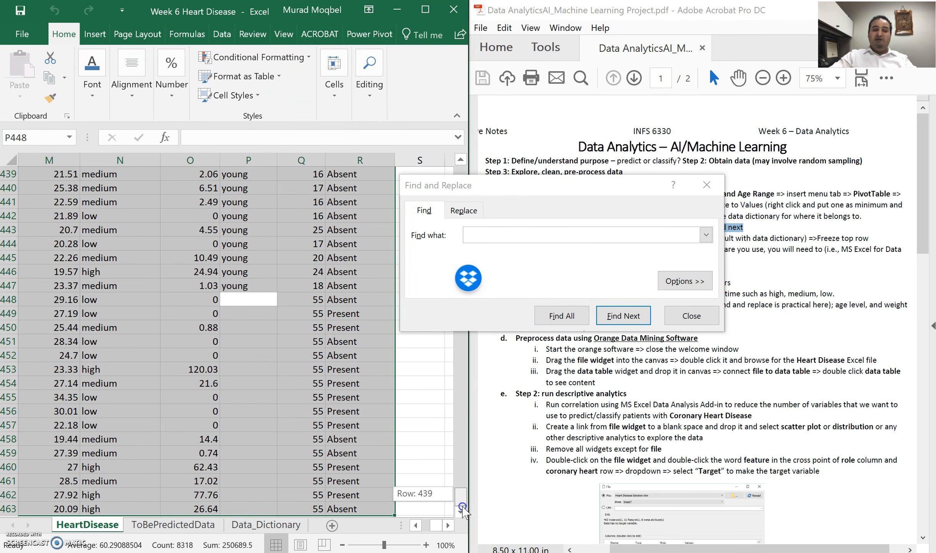
{"action": "left_click_drag", "start_coordinate": [254, 300], "coordinate": [267, 449]}
{"action": "left_click_drag", "start_coordinate": [465, 507], "coordinate": [397, 167]}
{"action": "left_click", "coordinate": [291, 191]}
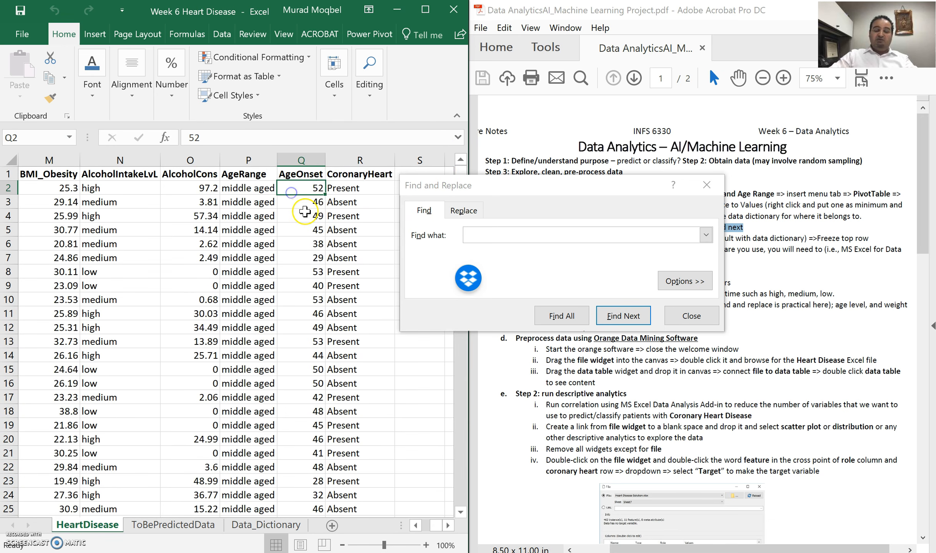
{"action": "left_click", "coordinate": [706, 185]}
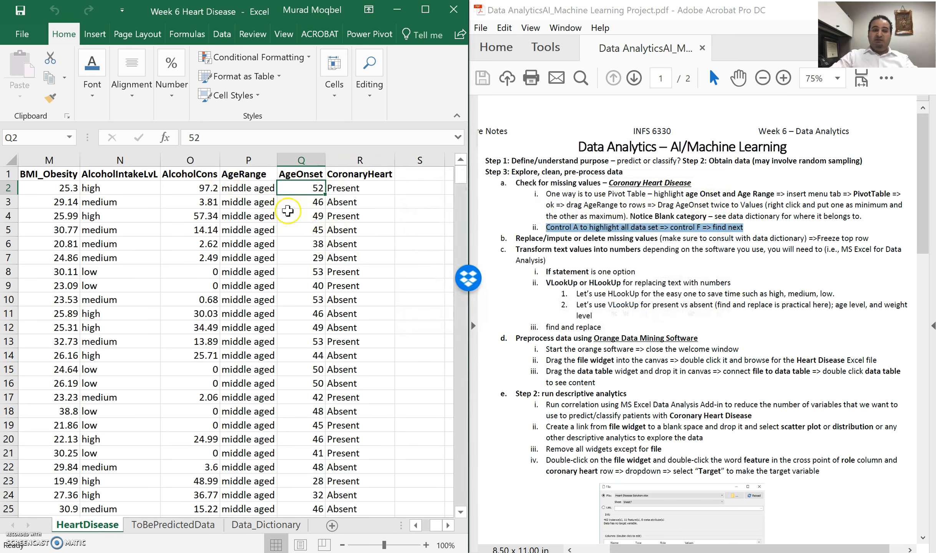
Create a PivotTable on a new worksheet from the AgeRange and AgeOnset columns of the HeartDisease sheet.
{"action": "mouse_move", "coordinate": [301, 160]}
{"action": "left_mouse_down"}
{"action": "mouse_move", "coordinate": [238, 161]}
{"action": "mouse_move", "coordinate": [302, 161]}
{"action": "left_mouse_up"}
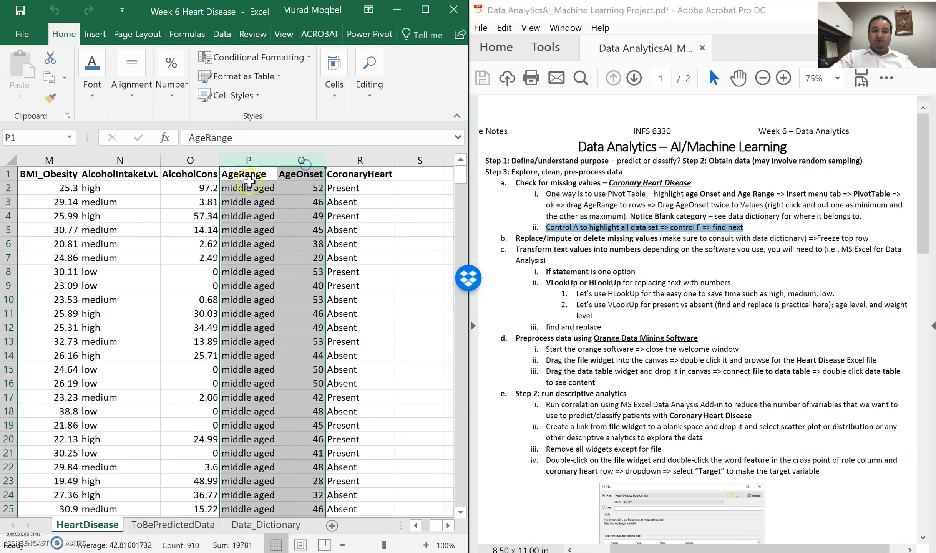
{"action": "left_click", "coordinate": [95, 34]}
{"action": "left_click", "coordinate": [16, 73]}
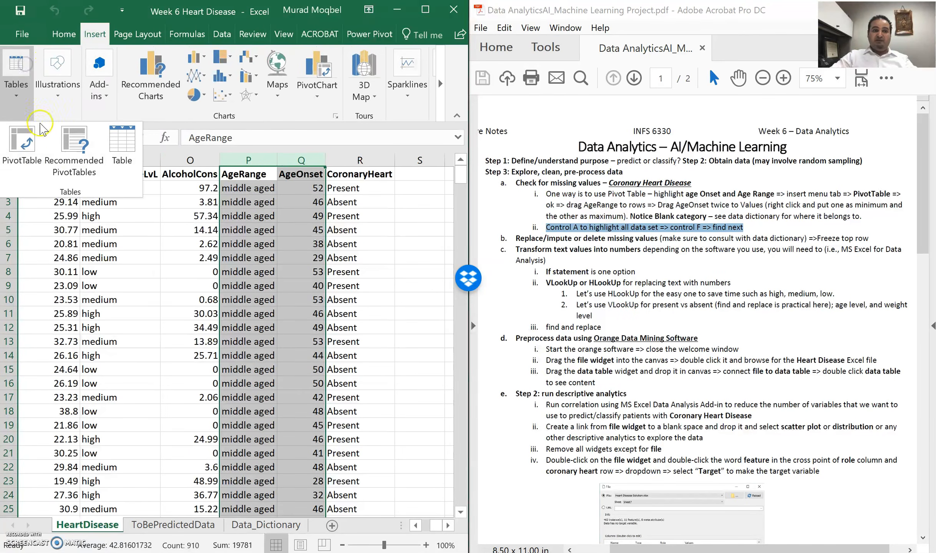
{"action": "left_click", "coordinate": [41, 129]}
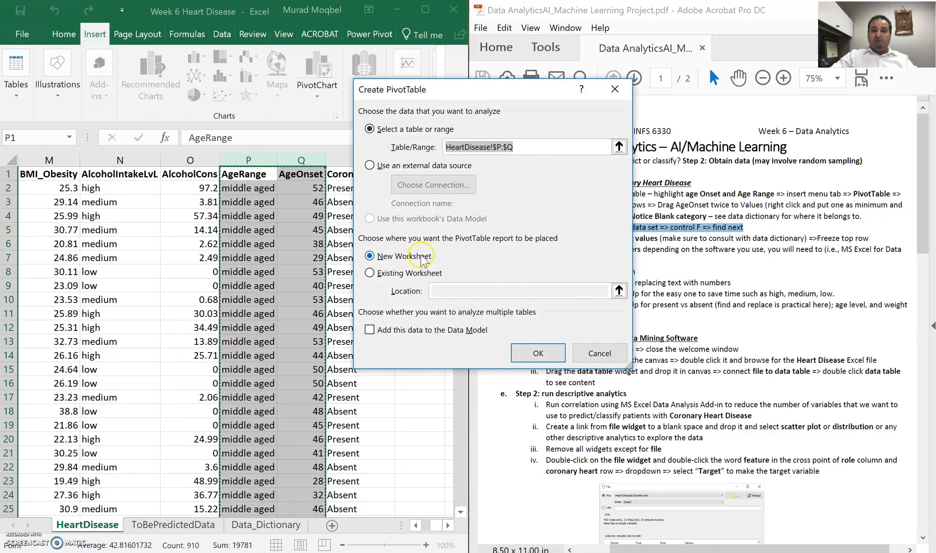
{"action": "left_click", "coordinate": [537, 353]}
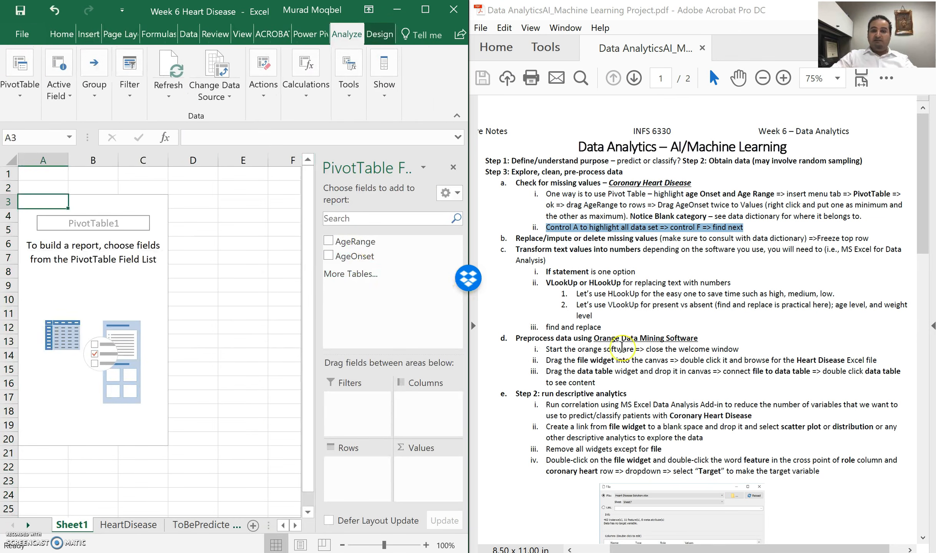
Lay out the PivotTable with AgeRange as rows and AgeOnset added twice as values.
{"action": "left_click", "coordinate": [811, 208]}
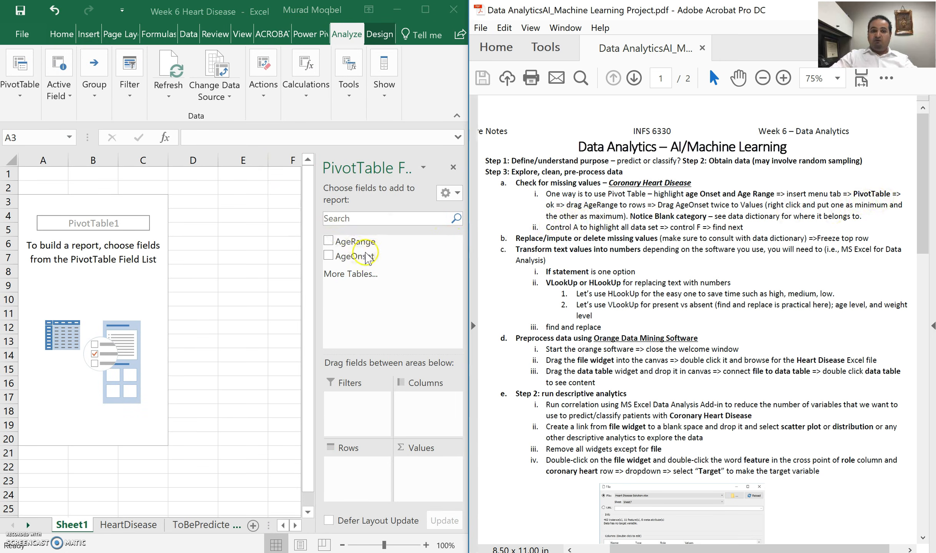
{"action": "left_click", "coordinate": [361, 241]}
{"action": "left_click_drag", "start_coordinate": [362, 243], "coordinate": [363, 471]}
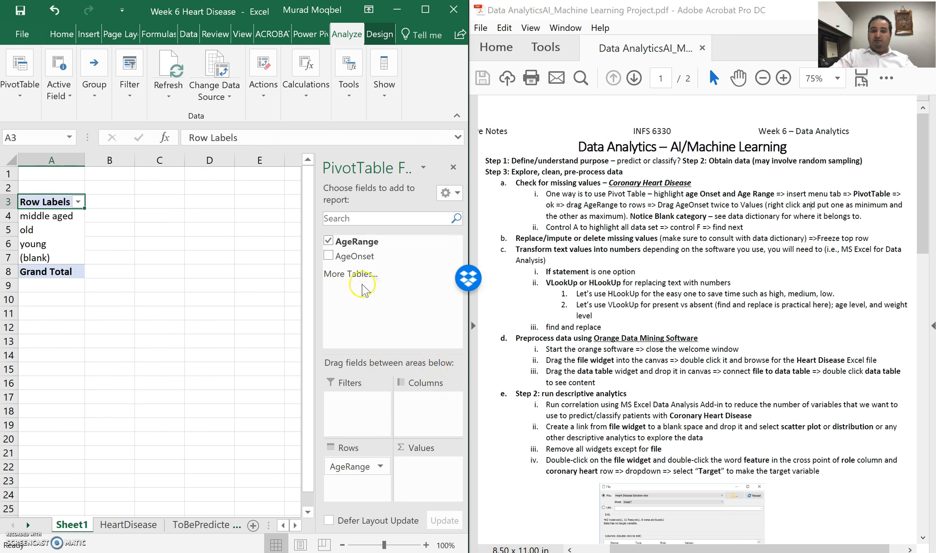
{"action": "left_click_drag", "start_coordinate": [353, 257], "coordinate": [413, 477]}
{"action": "left_click_drag", "start_coordinate": [355, 257], "coordinate": [420, 486]}
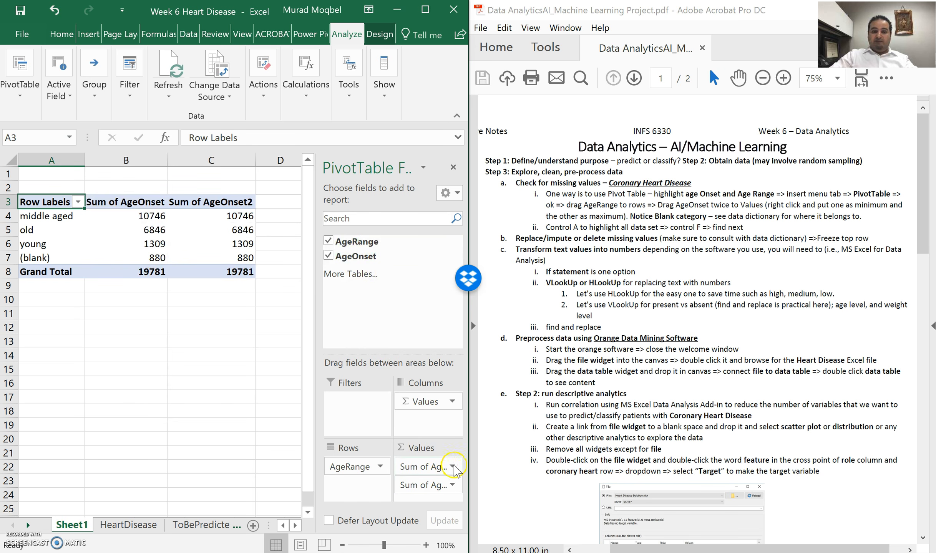
Summarize the first AgeOnset value field in the PivotTable by Max.
{"action": "left_click", "coordinate": [452, 466]}
{"action": "left_click", "coordinate": [440, 448]}
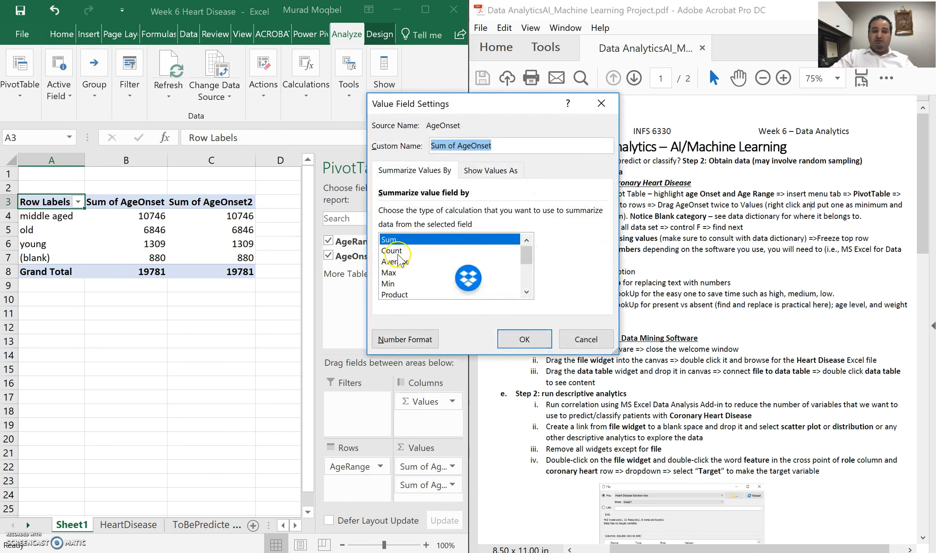
{"action": "left_click", "coordinate": [388, 273]}
{"action": "left_click", "coordinate": [525, 339]}
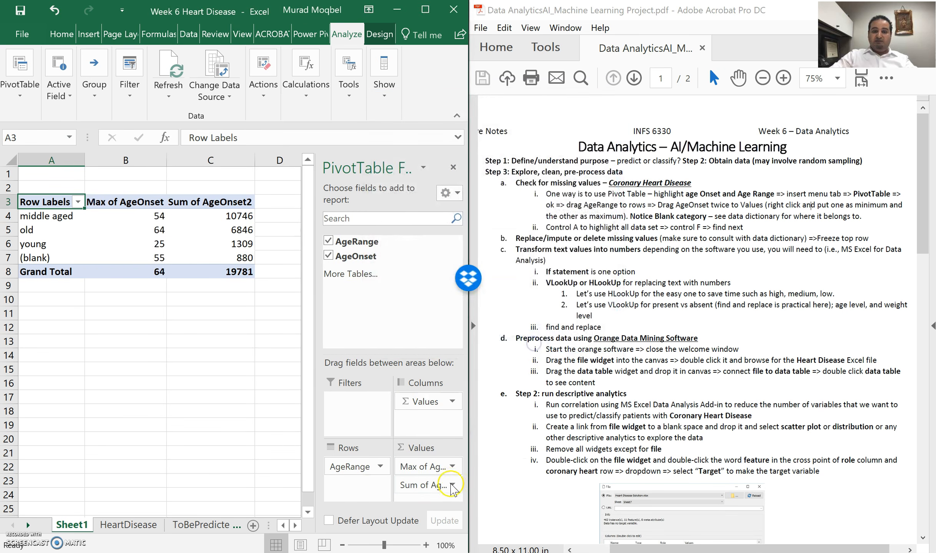
Summarize the second AgeOnset value field in the PivotTable by Min.
{"action": "left_click", "coordinate": [453, 485]}
{"action": "left_click", "coordinate": [438, 468]}
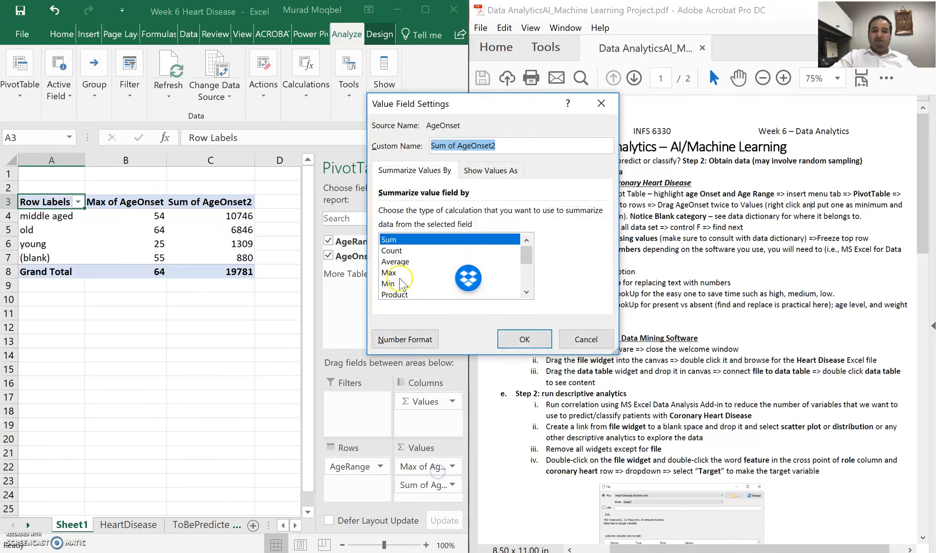
{"action": "left_click", "coordinate": [388, 284]}
{"action": "left_click", "coordinate": [501, 340]}
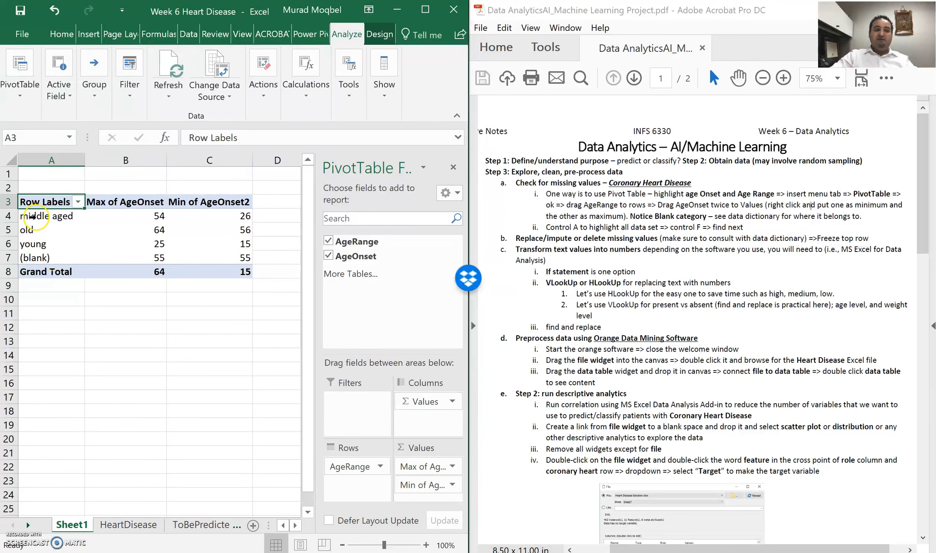
Compare the maximum and minimum AgeOnset of each PivotTable age range with the blank category and consult the missing-values instruction in the PDF.
{"action": "left_click", "coordinate": [24, 247]}
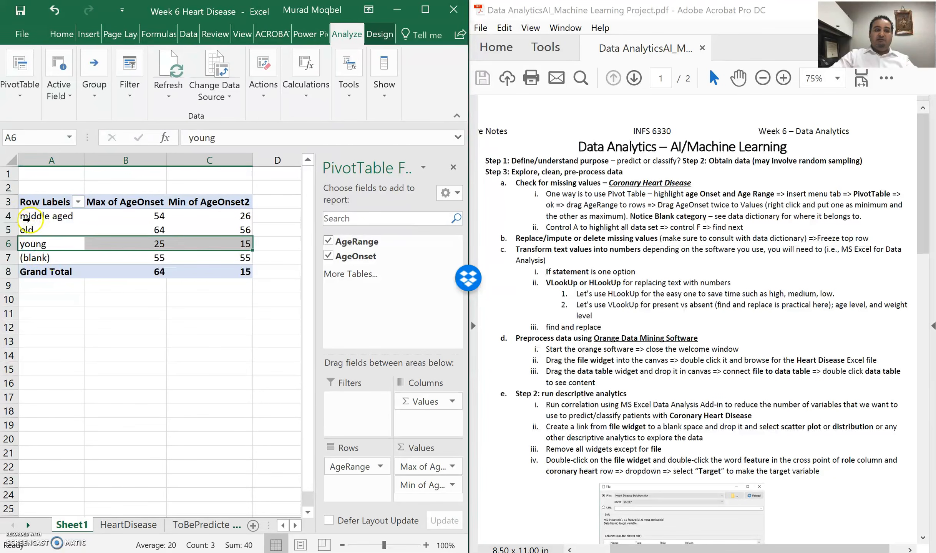
{"action": "left_click", "coordinate": [27, 219]}
{"action": "left_click", "coordinate": [23, 232]}
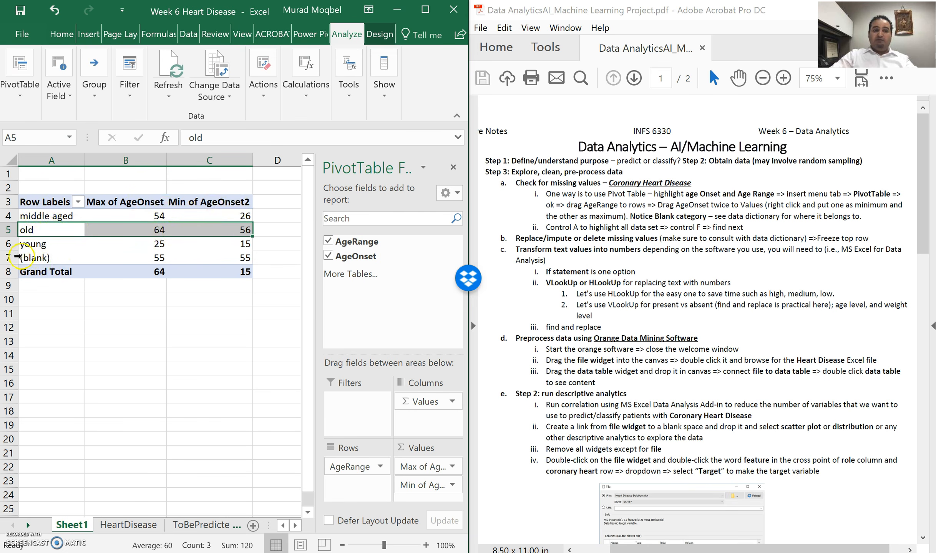
{"action": "left_click", "coordinate": [17, 260]}
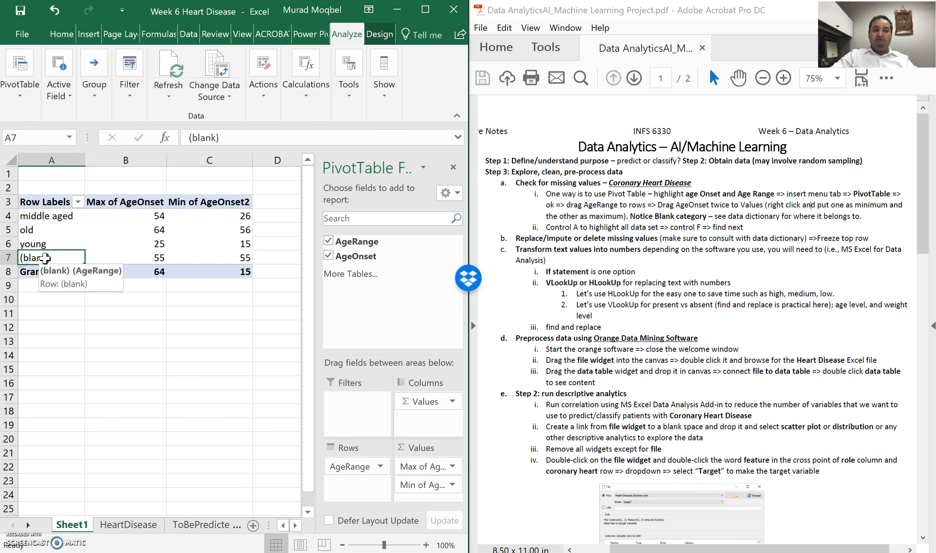
{"action": "left_click_drag", "start_coordinate": [162, 258], "coordinate": [229, 256]}
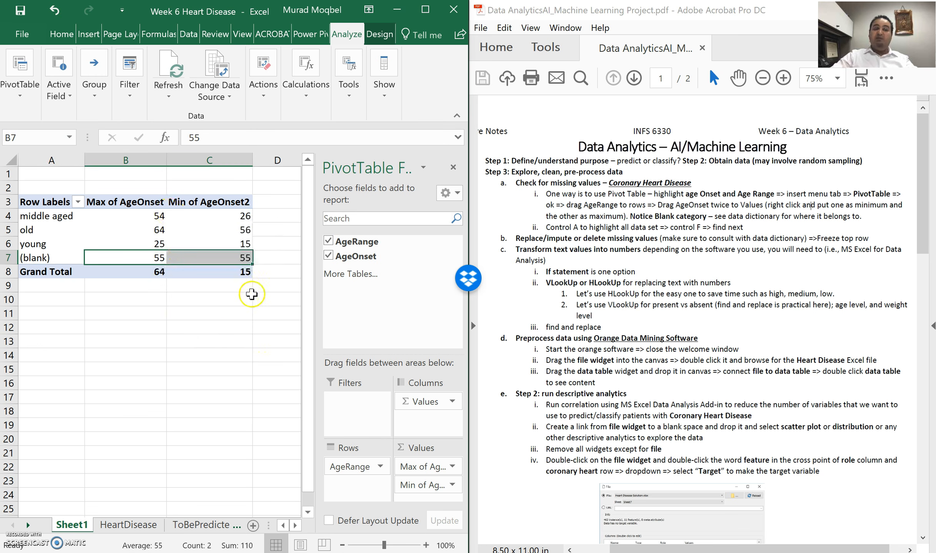
{"action": "left_click", "coordinate": [49, 263]}
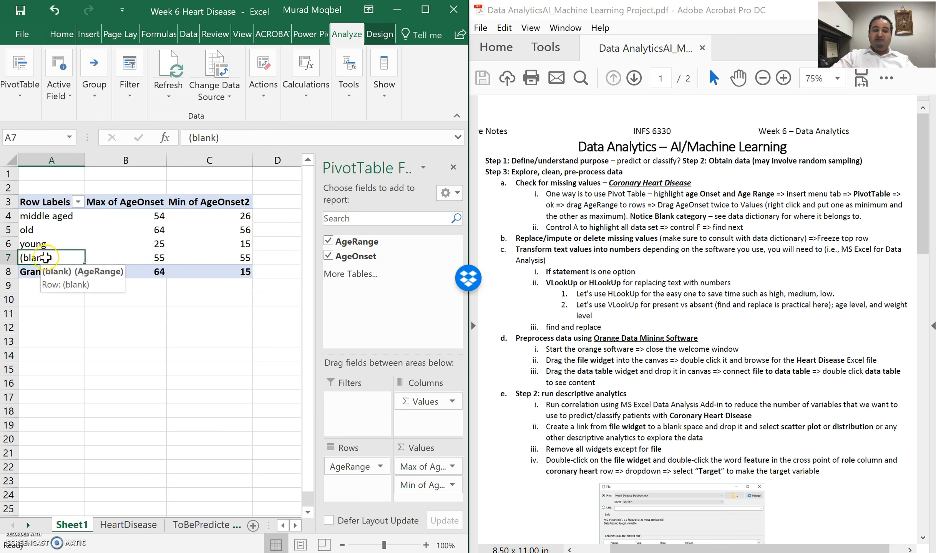
{"action": "left_click", "coordinate": [56, 251]}
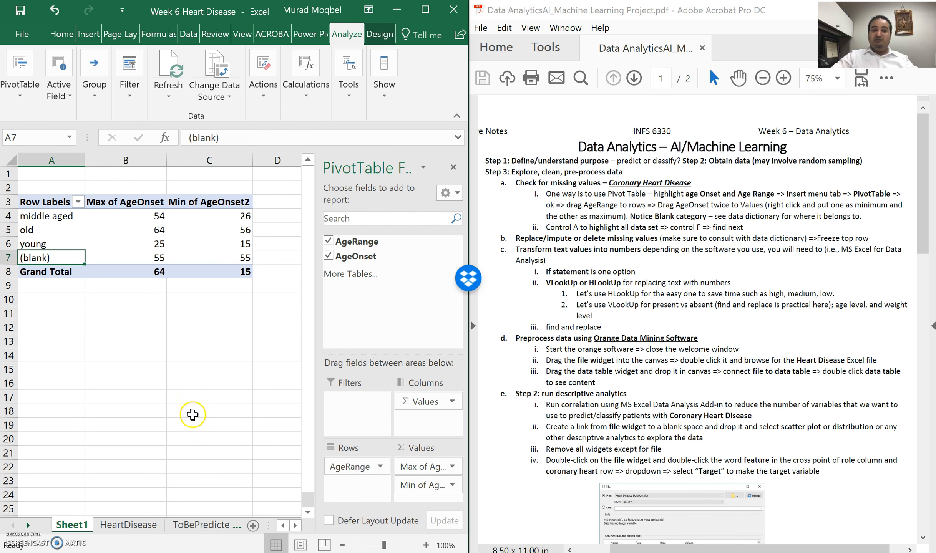
{"action": "left_click", "coordinate": [158, 260]}
{"action": "left_click", "coordinate": [88, 529]}
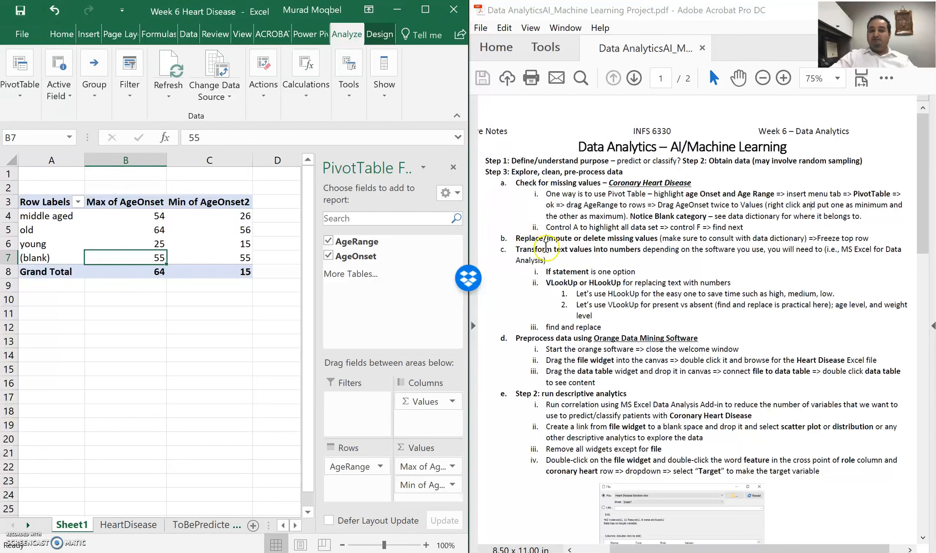
{"action": "left_click_drag", "start_coordinate": [506, 238], "coordinate": [780, 239]}
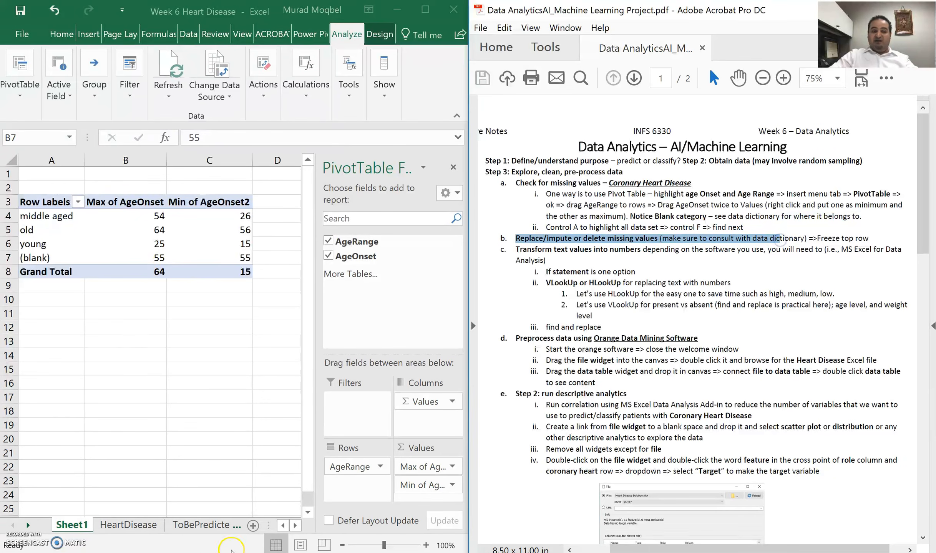
Locate the blank AgeRange cells at the end of the HeartDisease sheet and check their neighbouring AgeOnset values.
{"action": "left_click", "coordinate": [112, 530]}
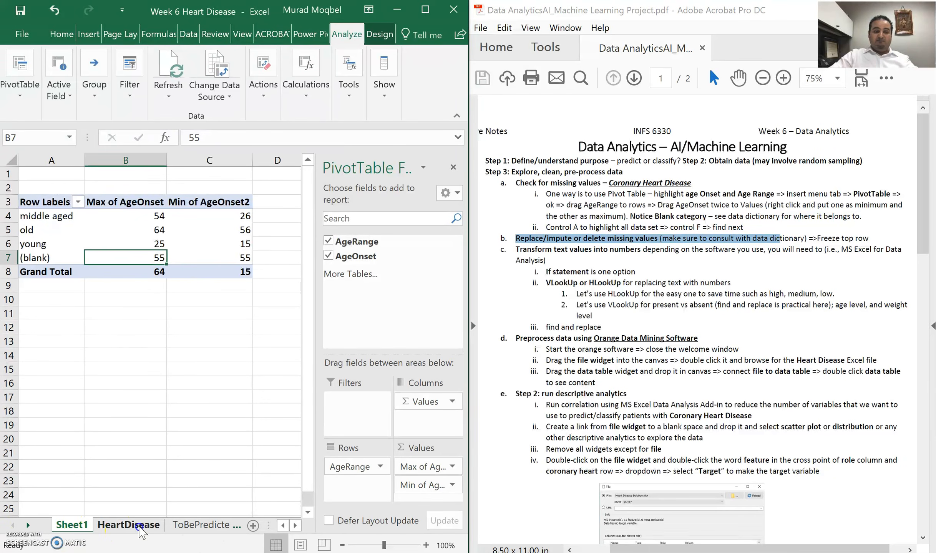
{"action": "left_click_drag", "start_coordinate": [460, 177], "coordinate": [455, 498]}
{"action": "left_click_drag", "start_coordinate": [249, 329], "coordinate": [252, 413]}
{"action": "scroll", "coordinate": [316, 324], "scroll_direction": "down", "scroll_amount": 1}
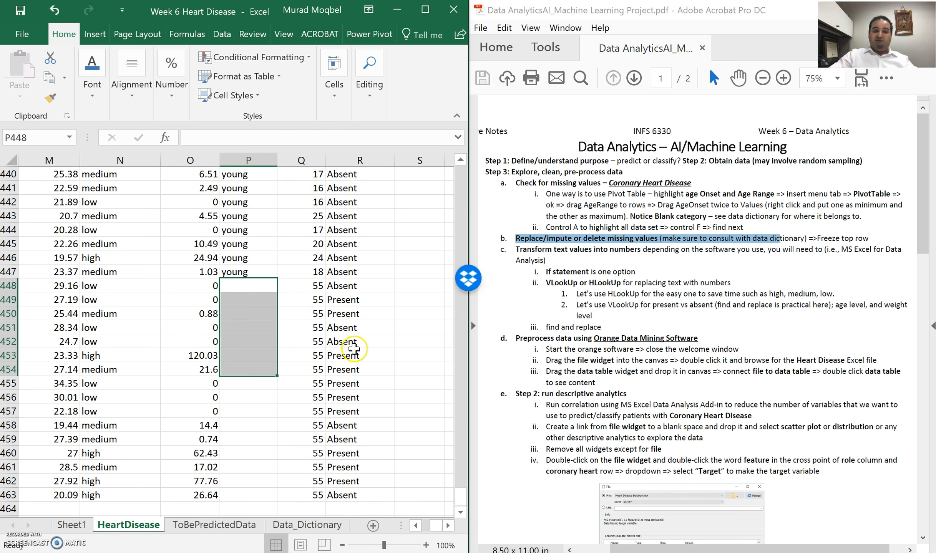
{"action": "left_click", "coordinate": [252, 288]}
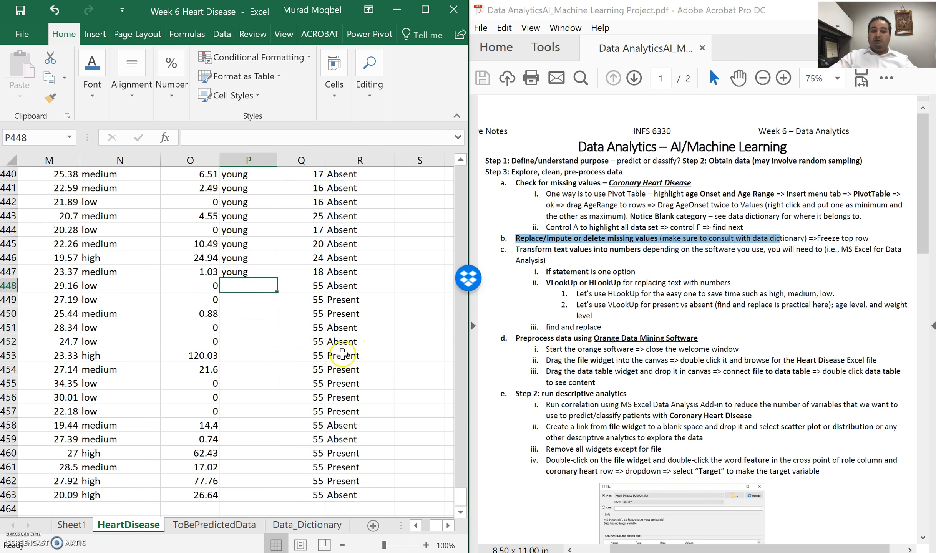
{"action": "left_click", "coordinate": [462, 512]}
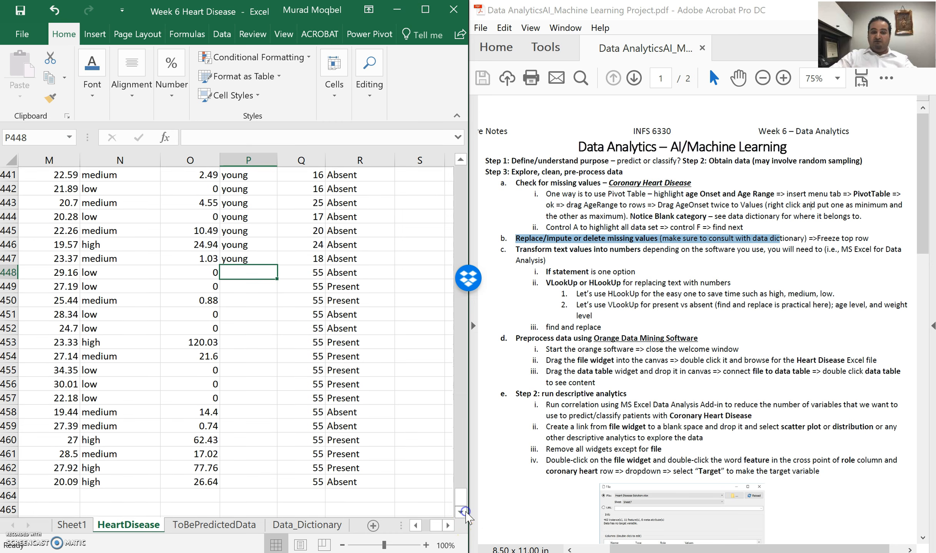
{"action": "left_click_drag", "start_coordinate": [463, 498], "coordinate": [463, 500]}
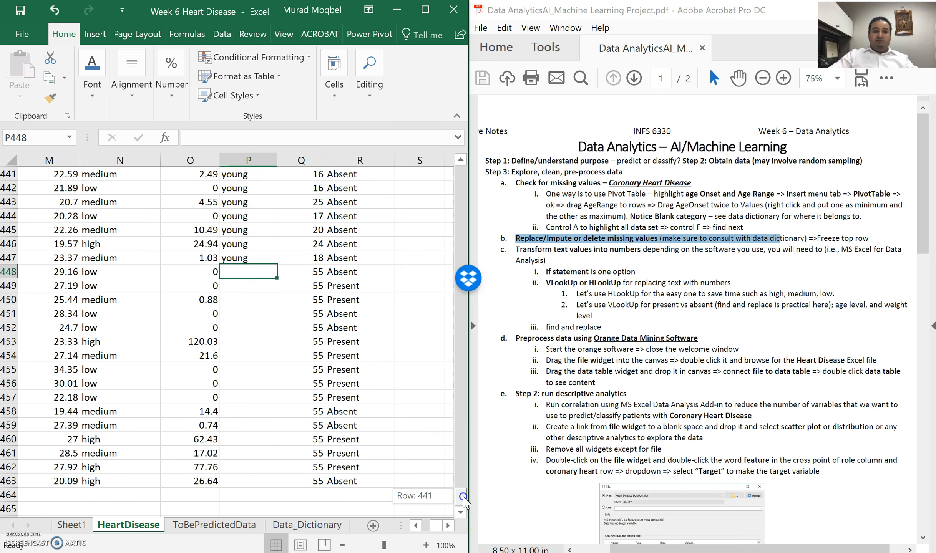
{"action": "scroll", "coordinate": [285, 337], "scroll_direction": "down", "scroll_amount": 1}
{"action": "scroll", "coordinate": [280, 337], "scroll_direction": "up", "scroll_amount": 1}
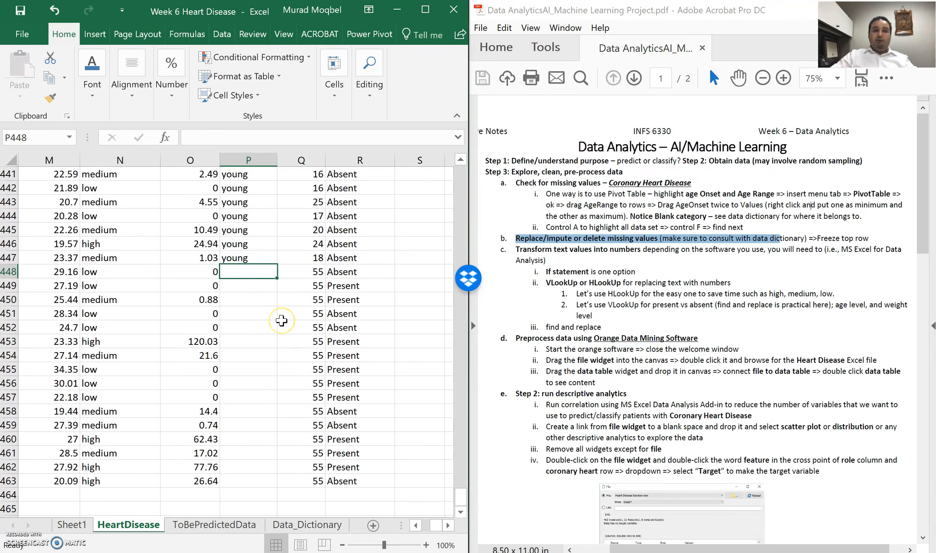
{"action": "left_click_drag", "start_coordinate": [247, 274], "coordinate": [266, 480]}
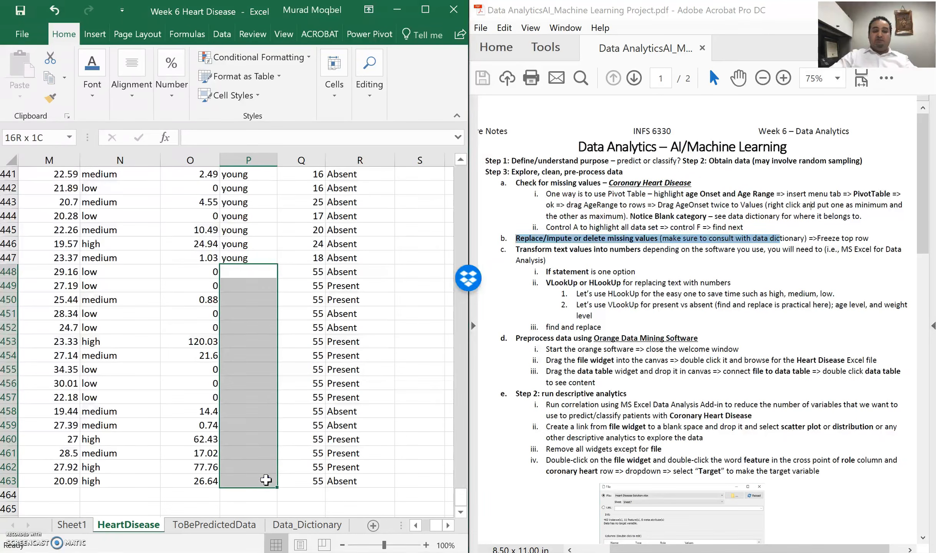
{"action": "left_click", "coordinate": [311, 272]}
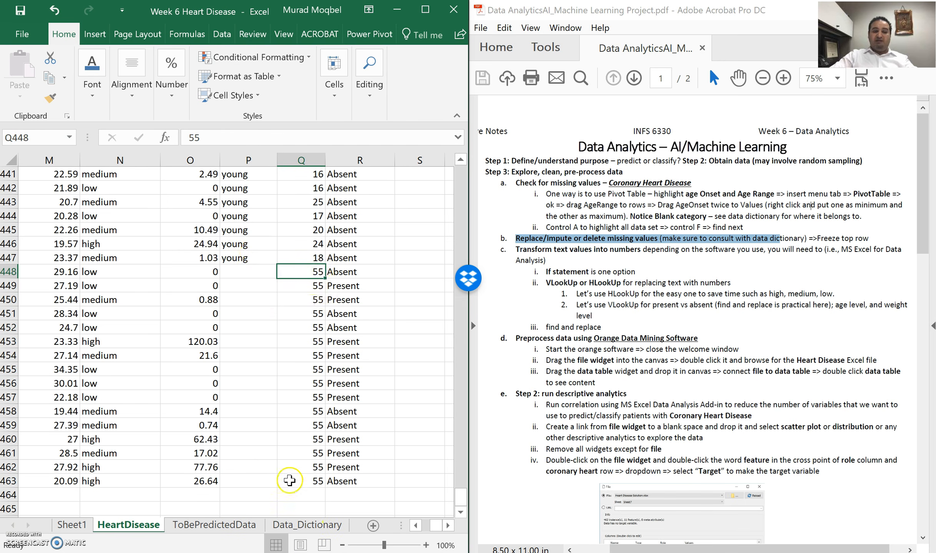
{"action": "left_click", "coordinate": [310, 383]}
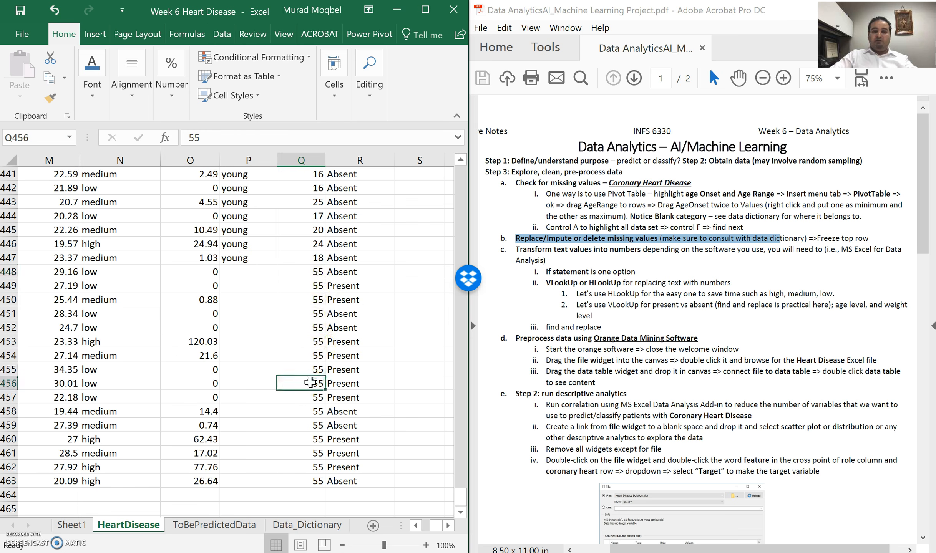
Consult the Data_Dictionary sheet for the AgeRange and AgeOnset definitions and the scale of the age categories.
{"action": "left_click", "coordinate": [306, 526]}
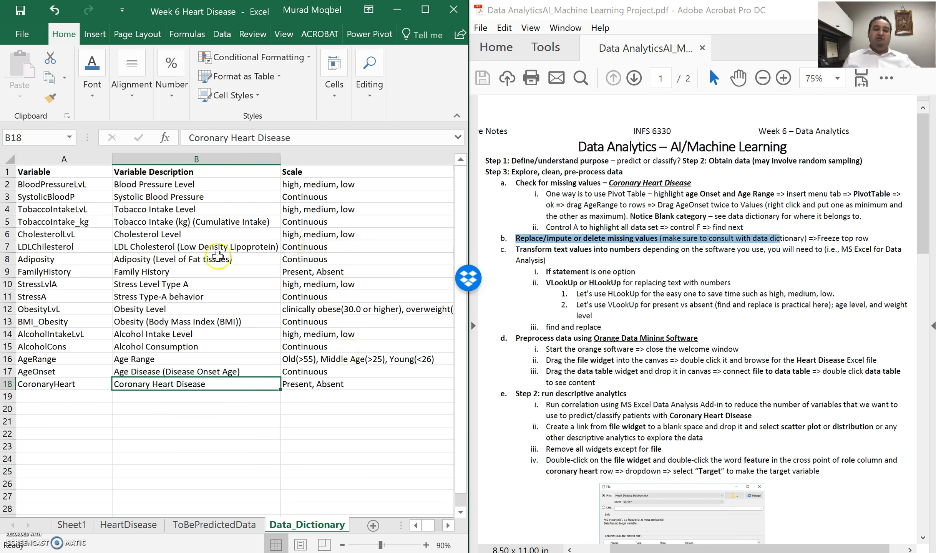
{"action": "left_click", "coordinate": [40, 363]}
{"action": "left_click", "coordinate": [45, 372]}
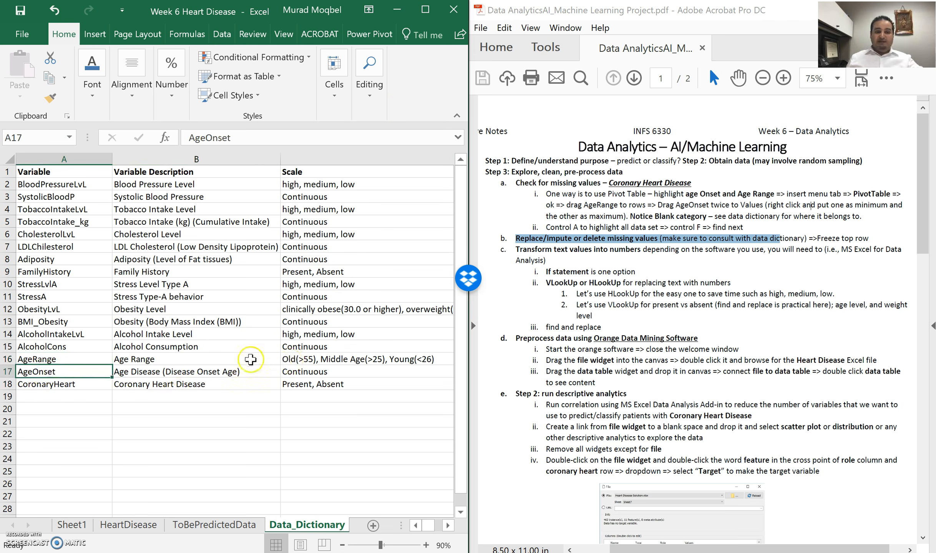
{"action": "left_click", "coordinate": [154, 359]}
{"action": "left_click", "coordinate": [291, 359]}
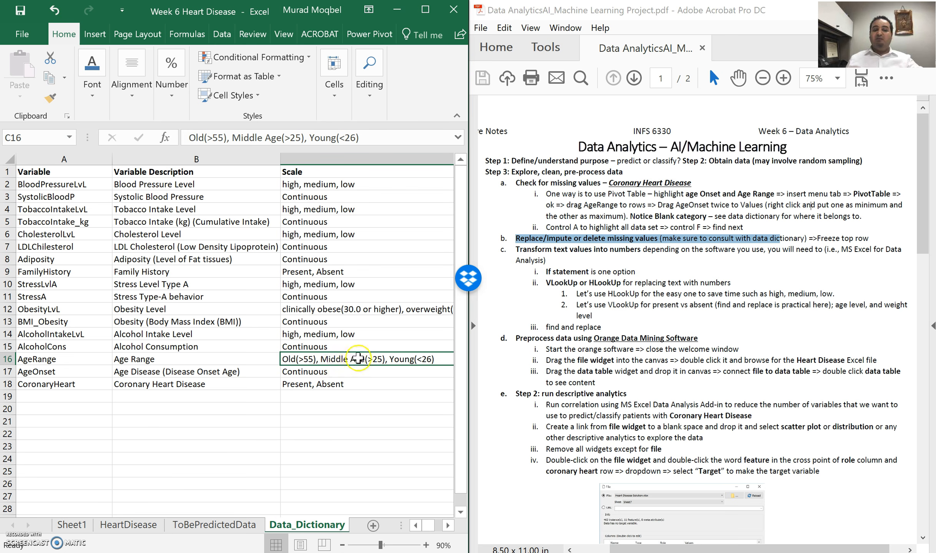
{"action": "left_click", "coordinate": [289, 362]}
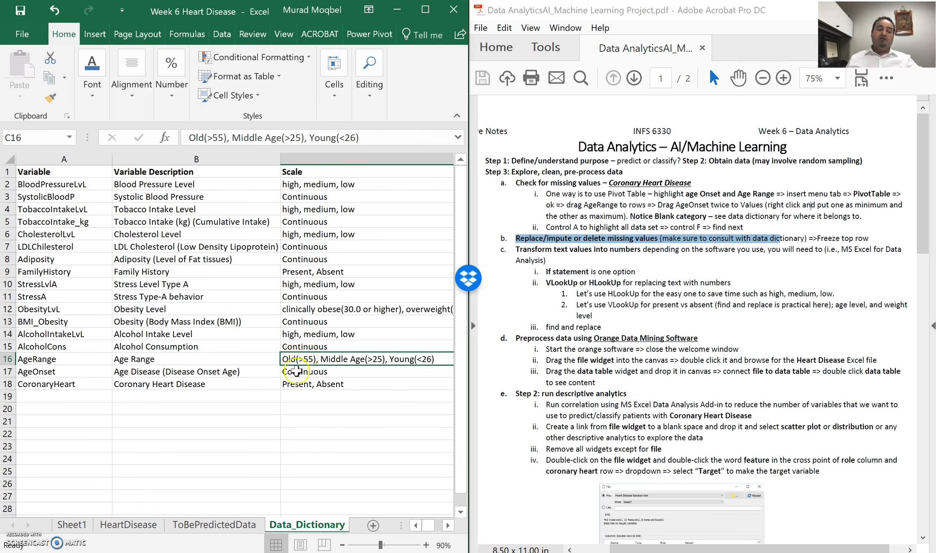
Fill the blank AgeRange cells P448:P463 on the HeartDisease sheet with "middle aged" copied from P13, and save the workbook.
{"action": "left_click", "coordinate": [122, 526]}
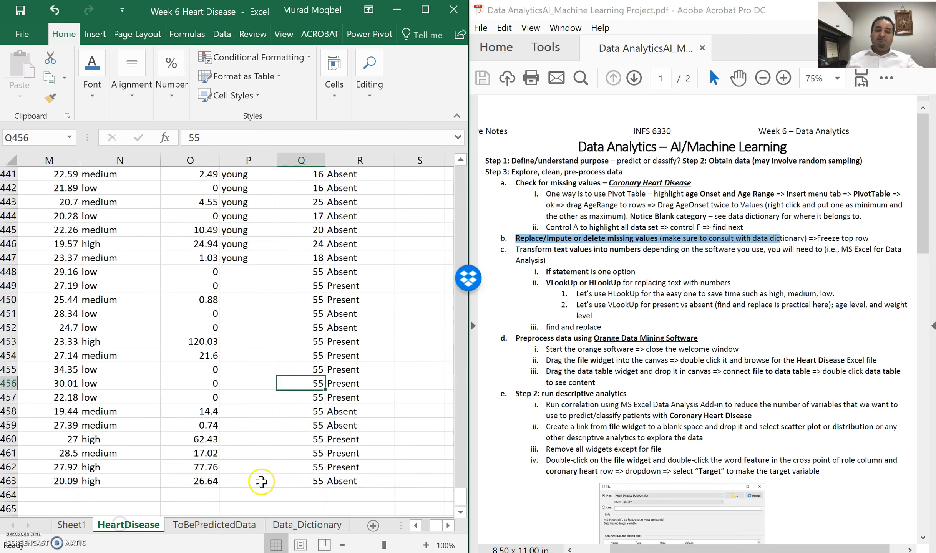
{"action": "scroll", "coordinate": [323, 435], "scroll_direction": "down", "scroll_amount": 1}
{"action": "scroll", "coordinate": [322, 435], "scroll_direction": "up", "scroll_amount": 1}
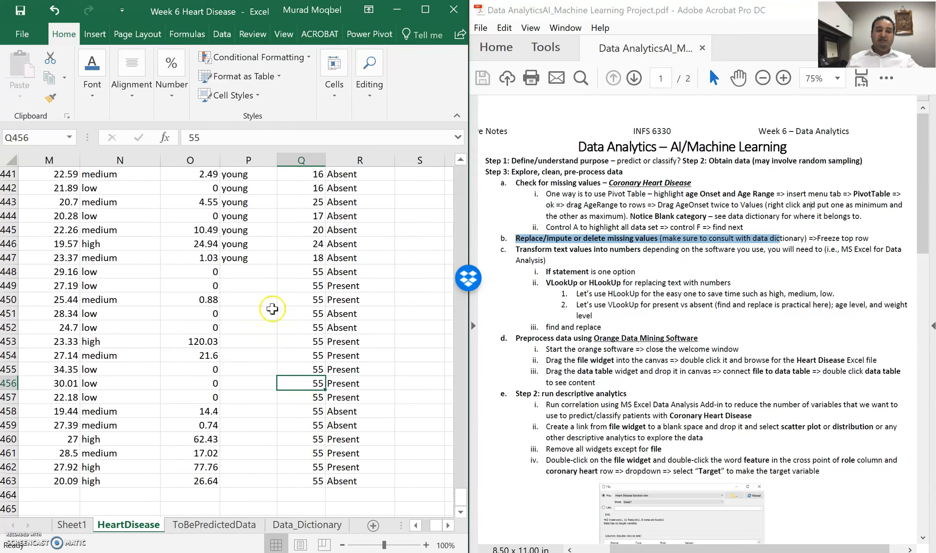
{"action": "scroll", "coordinate": [273, 310], "scroll_direction": "up", "scroll_amount": 8}
{"action": "left_click_drag", "start_coordinate": [461, 487], "coordinate": [461, 181]}
{"action": "left_click", "coordinate": [249, 188]}
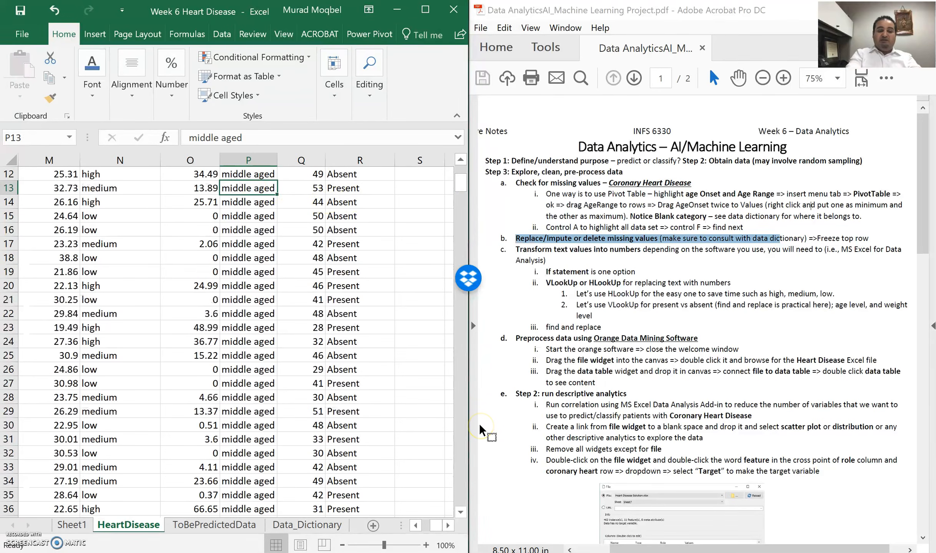
{"action": "key", "text": "ctrl+c"}
{"action": "left_click_drag", "start_coordinate": [463, 181], "coordinate": [469, 497]}
{"action": "left_click", "coordinate": [239, 299]}
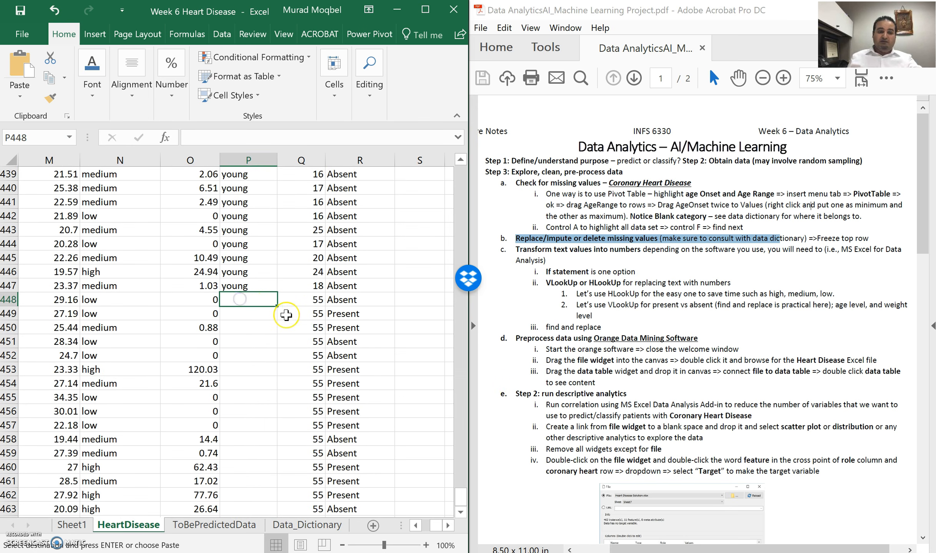
{"action": "left_click_drag", "start_coordinate": [251, 298], "coordinate": [264, 451]}
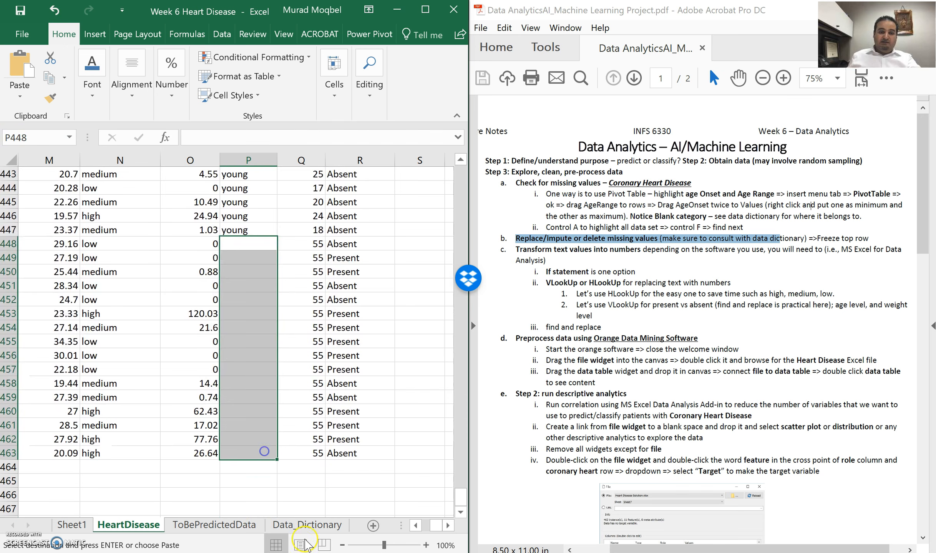
{"action": "key", "text": "ctrl+v"}
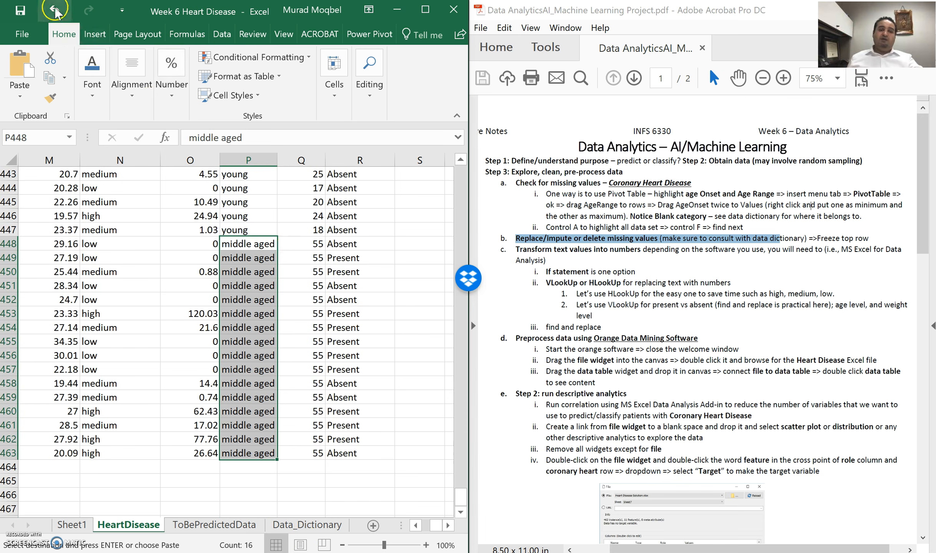
{"action": "left_click", "coordinate": [21, 11]}
Return to the first columns of the HeartDisease sheet and highlight the "Freeze top row" instruction in the PDF.
{"action": "left_click", "coordinate": [317, 285]}
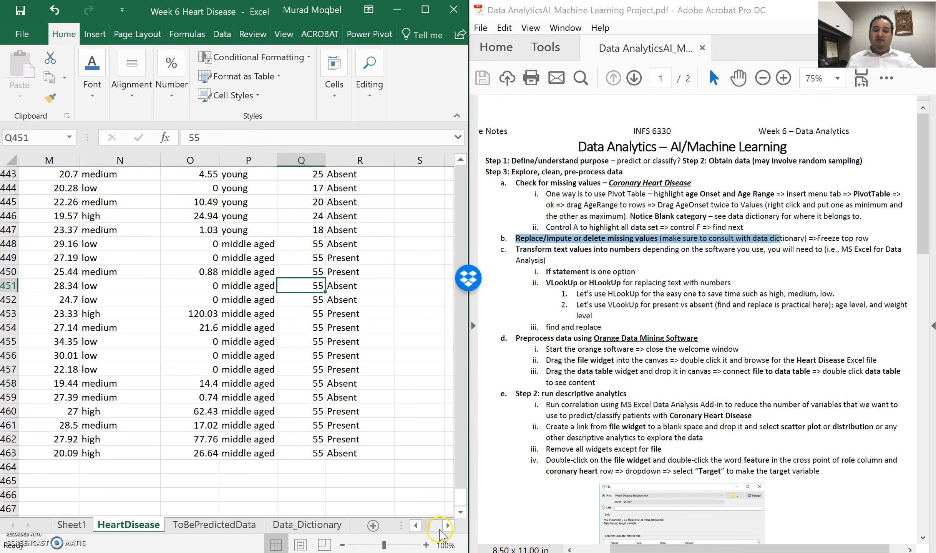
{"action": "left_click_drag", "start_coordinate": [440, 531], "coordinate": [426, 532]}
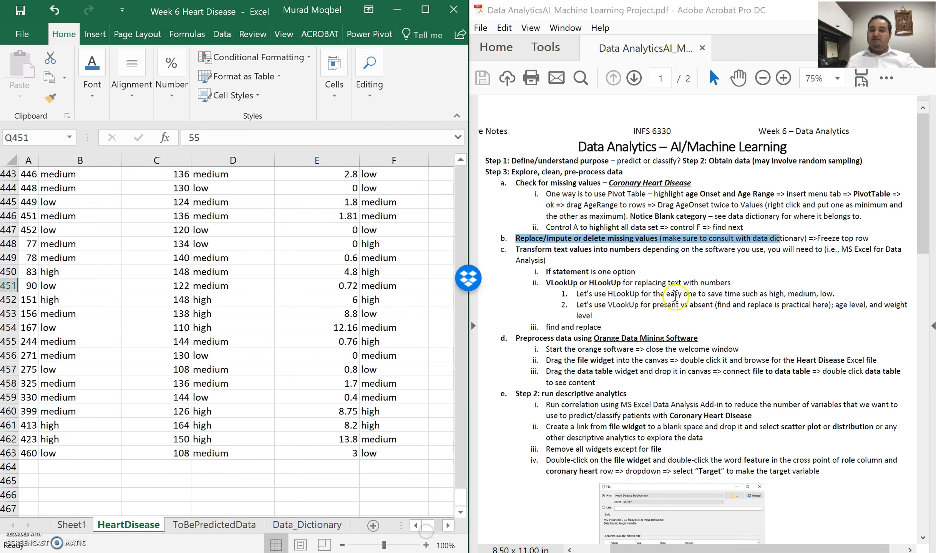
{"action": "left_click", "coordinate": [237, 299]}
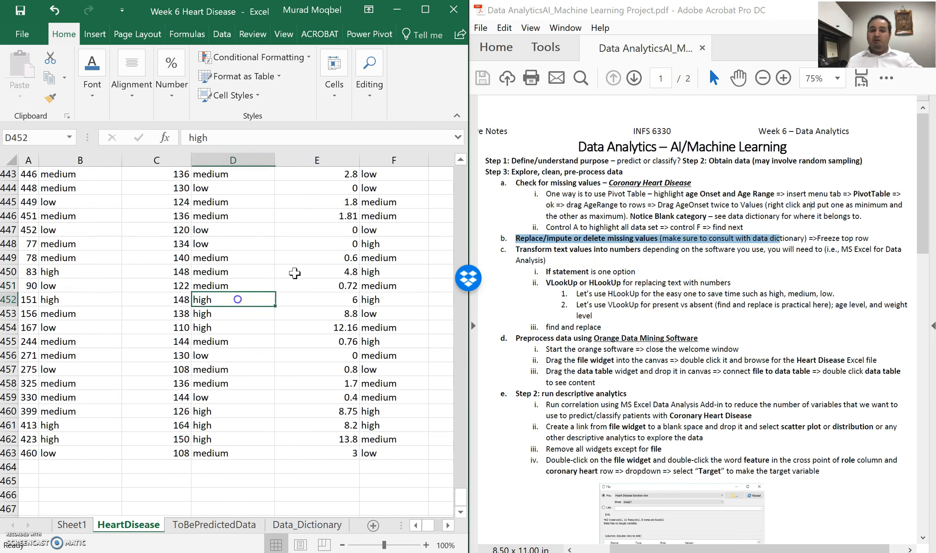
{"action": "left_click", "coordinate": [821, 239]}
{"action": "left_click_drag", "start_coordinate": [818, 239], "coordinate": [869, 239]}
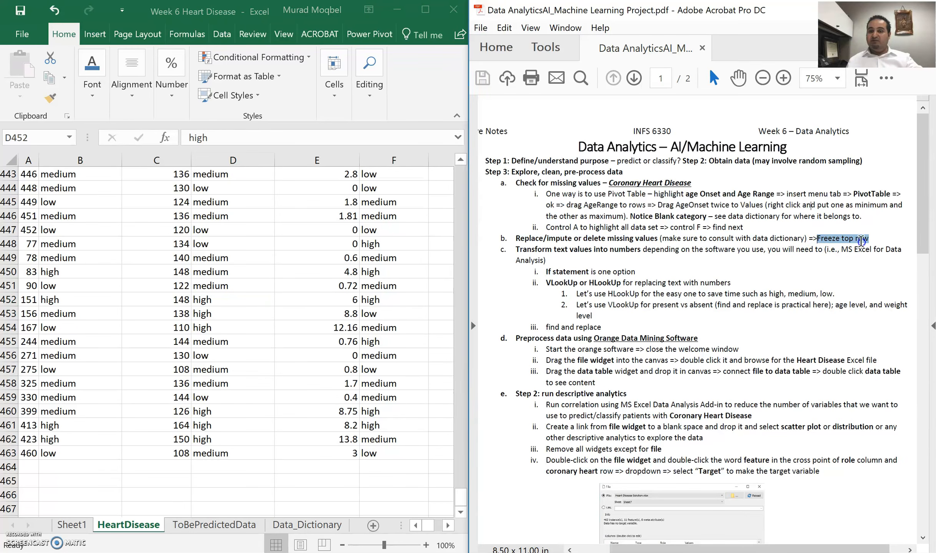
Freeze the top row of the HeartDisease sheet, check it by scrolling, and restore the workbook window beside the PDF.
{"action": "left_click", "coordinate": [463, 490]}
{"action": "left_click_drag", "start_coordinate": [464, 489], "coordinate": [460, 165]}
{"action": "left_click", "coordinate": [316, 286]}
{"action": "left_click", "coordinate": [298, 188]}
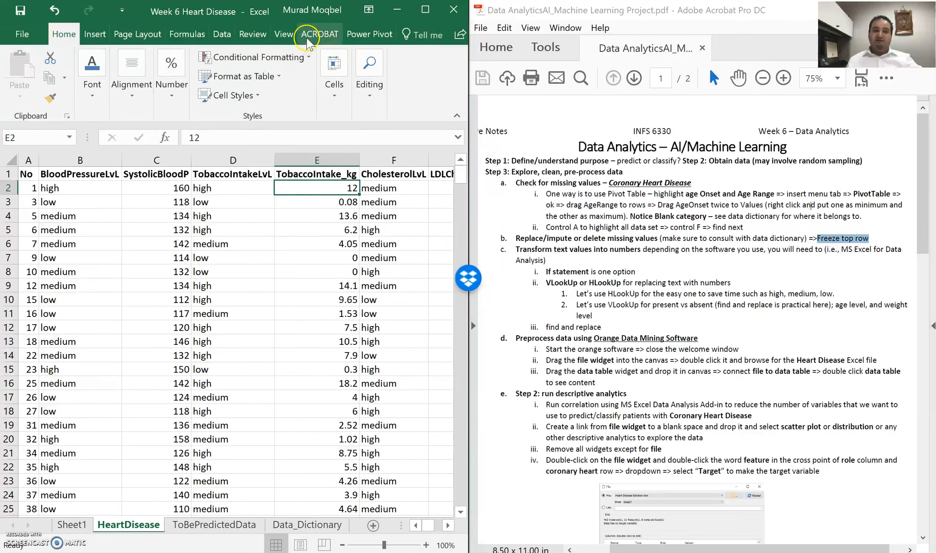
{"action": "left_click", "coordinate": [283, 34]}
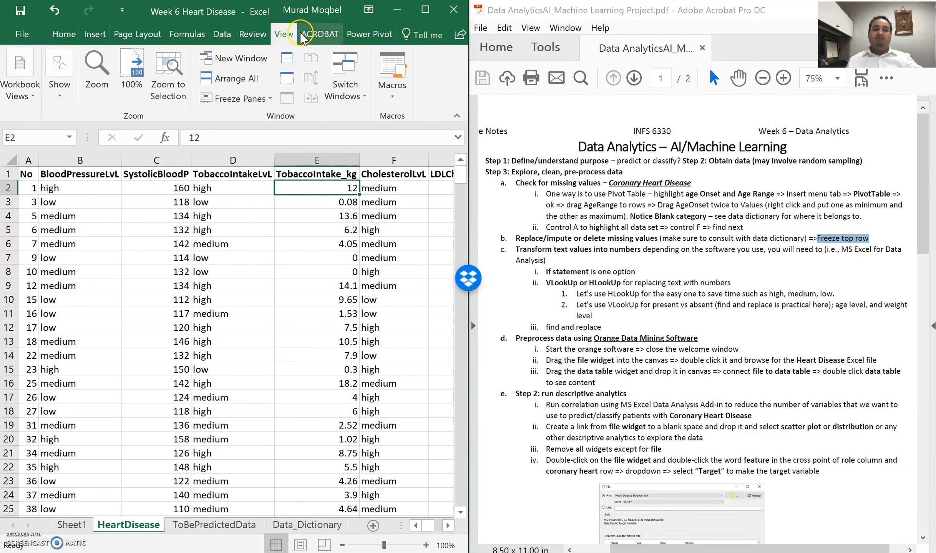
{"action": "left_click", "coordinate": [424, 11]}
{"action": "left_click", "coordinate": [480, 88]}
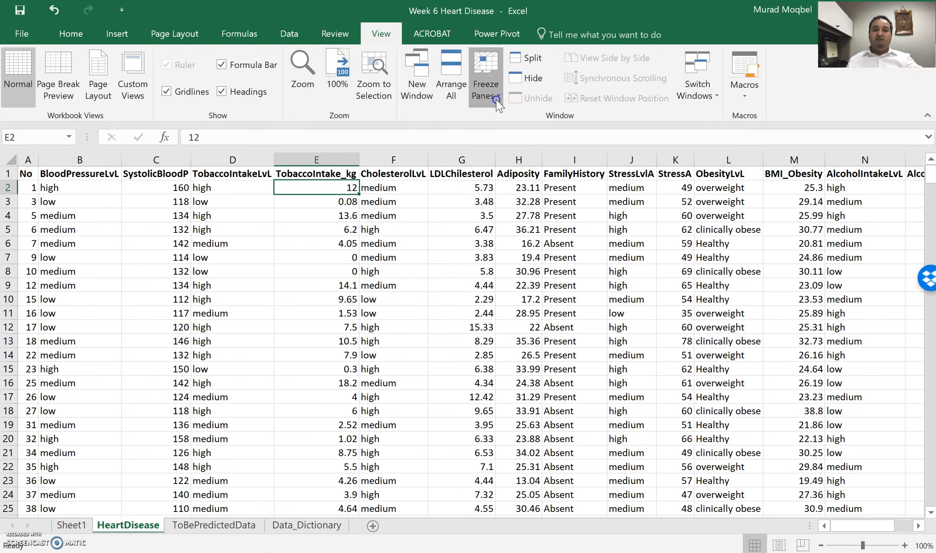
{"action": "left_click", "coordinate": [563, 215]}
{"action": "scroll", "coordinate": [394, 199], "scroll_direction": "down", "scroll_amount": 4}
{"action": "scroll", "coordinate": [407, 204], "scroll_direction": "up", "scroll_amount": 4}
{"action": "double_click", "coordinate": [682, 16]}
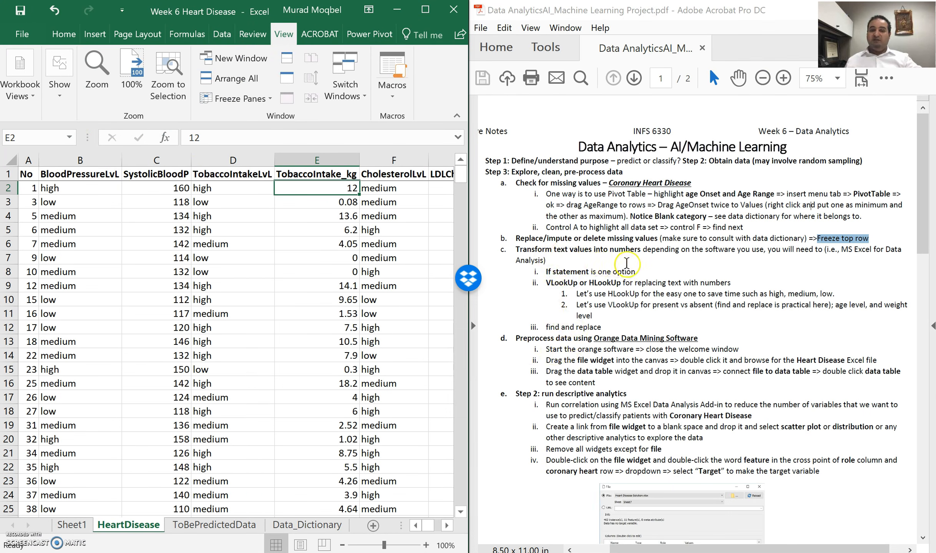
Maximize the workbook window, examine the BloodPressureLvL text categories on the HeartDisease sheet, and consult the PDF's options for transforming text into numbers.
{"action": "left_click", "coordinate": [338, 242]}
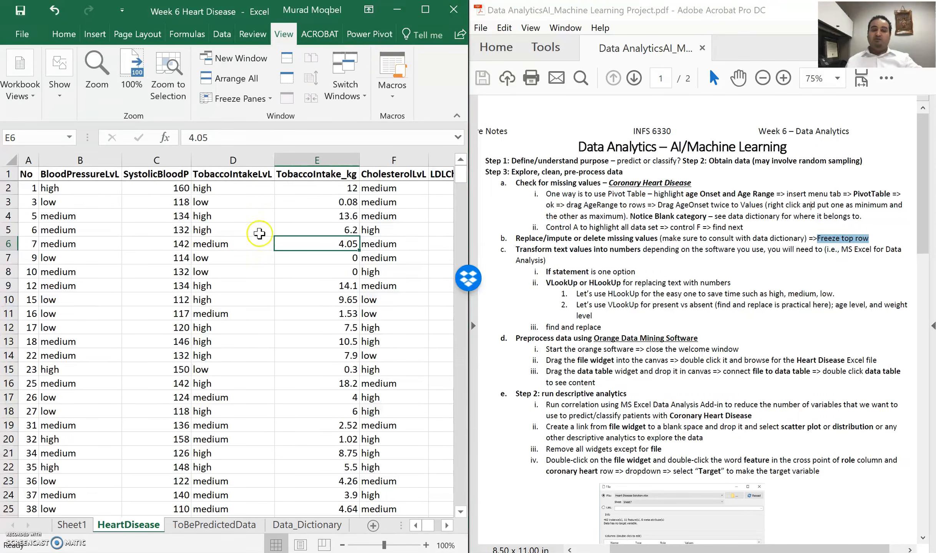
{"action": "left_click", "coordinate": [424, 11]}
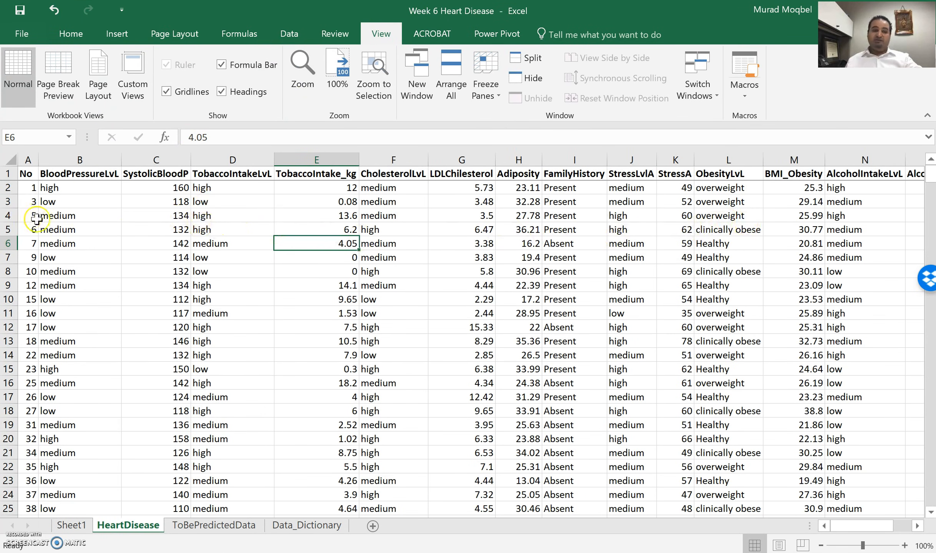
{"action": "left_click", "coordinate": [56, 188]}
{"action": "left_click", "coordinate": [69, 228]}
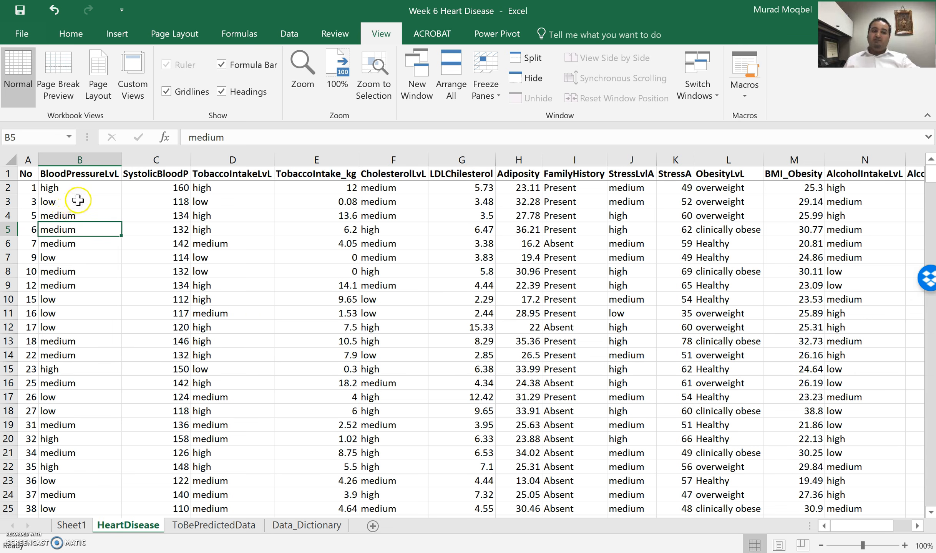
{"action": "left_click", "coordinate": [57, 205]}
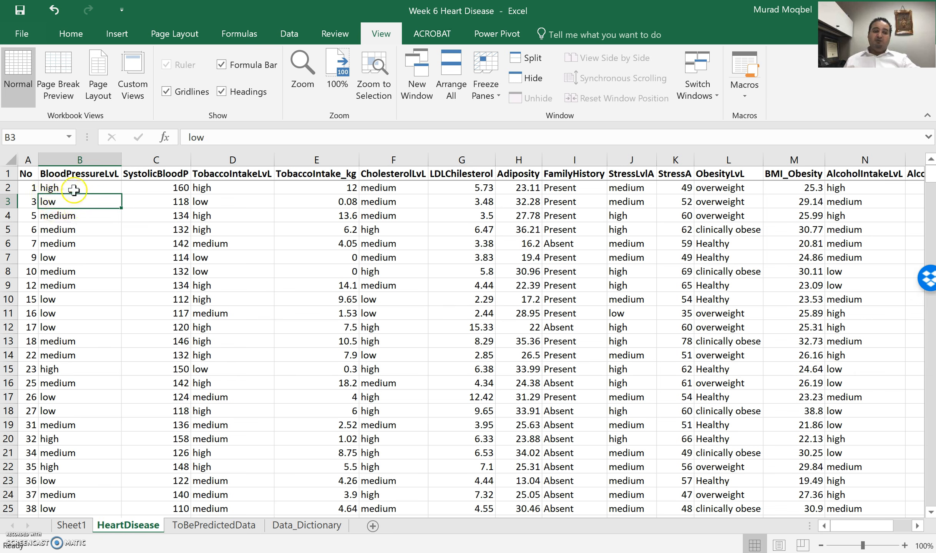
{"action": "left_click", "coordinate": [64, 216]}
{"action": "left_click", "coordinate": [59, 189]}
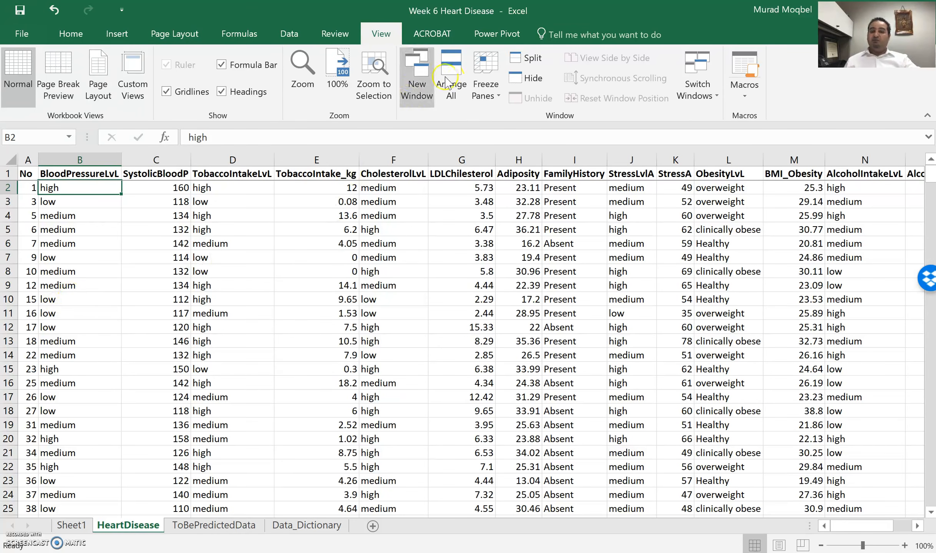
{"action": "left_click", "coordinate": [145, 227]}
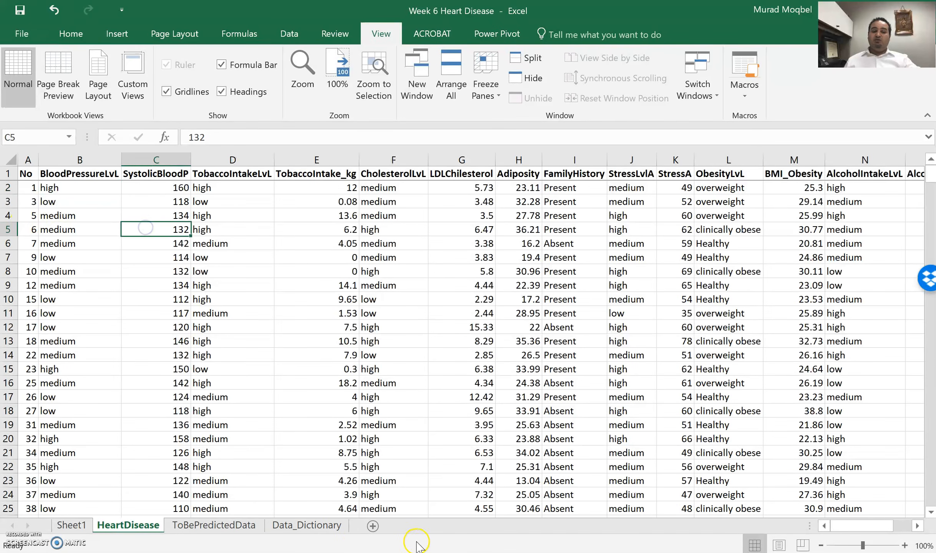
{"action": "key", "text": "alt+Tab"}
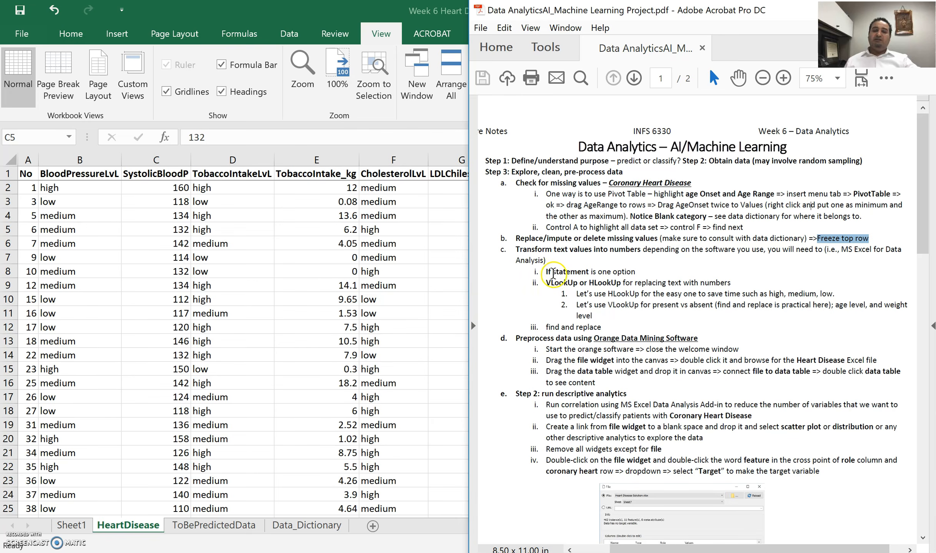
{"action": "left_click", "coordinate": [222, 263]}
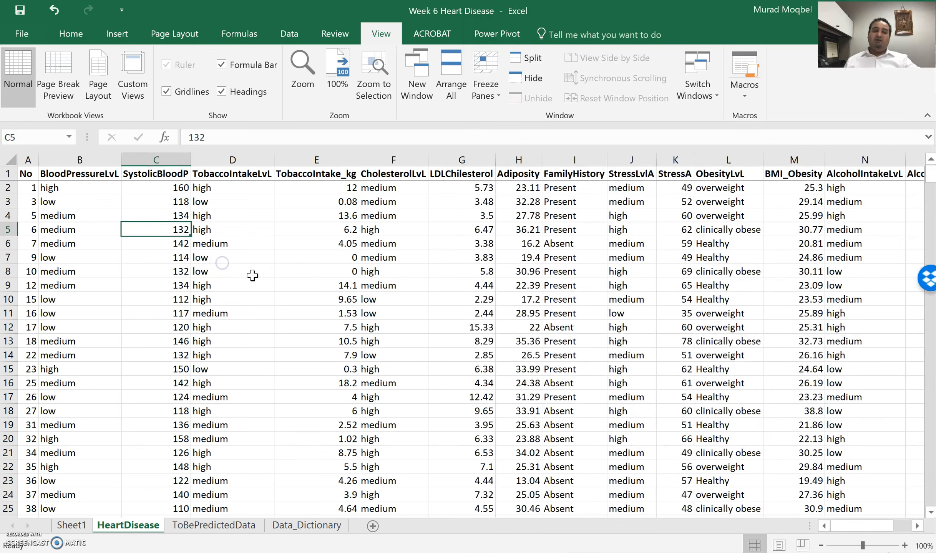
Insert a blank column between BloodPressureLvL and SystolicBloodP on the HeartDisease sheet.
{"action": "left_click", "coordinate": [58, 202]}
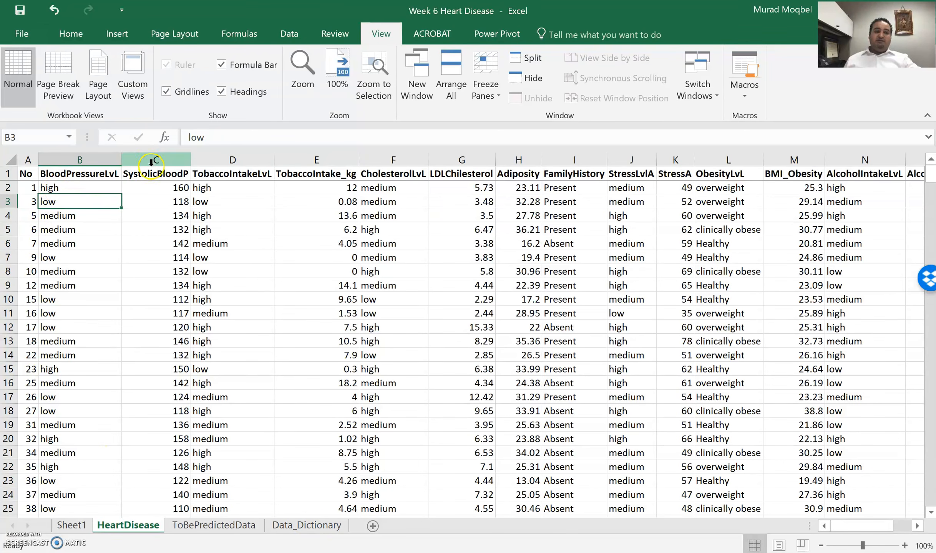
{"action": "left_click", "coordinate": [119, 271]}
{"action": "right_click", "coordinate": [157, 161]}
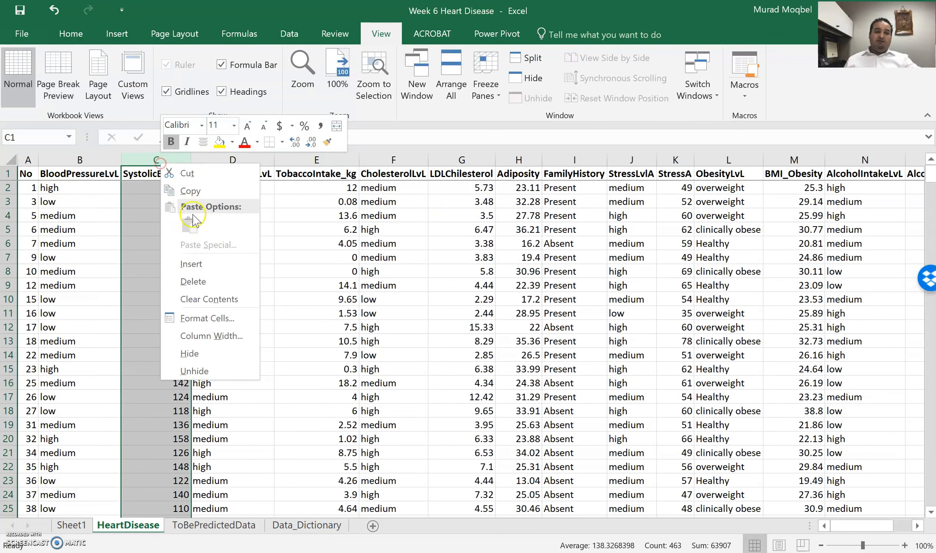
{"action": "left_click", "coordinate": [191, 264]}
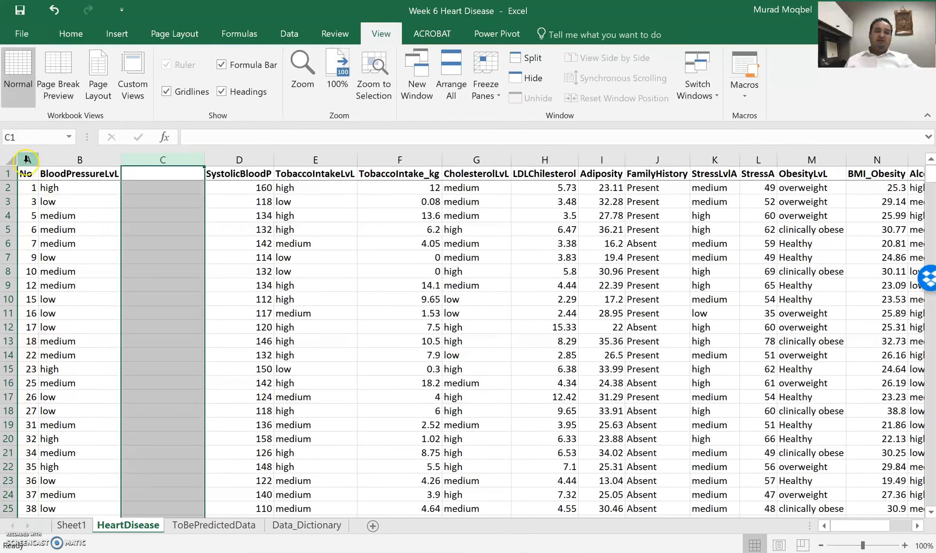
Delete the No column from the HeartDisease sheet.
{"action": "left_click", "coordinate": [26, 158]}
{"action": "left_click", "coordinate": [32, 160]}
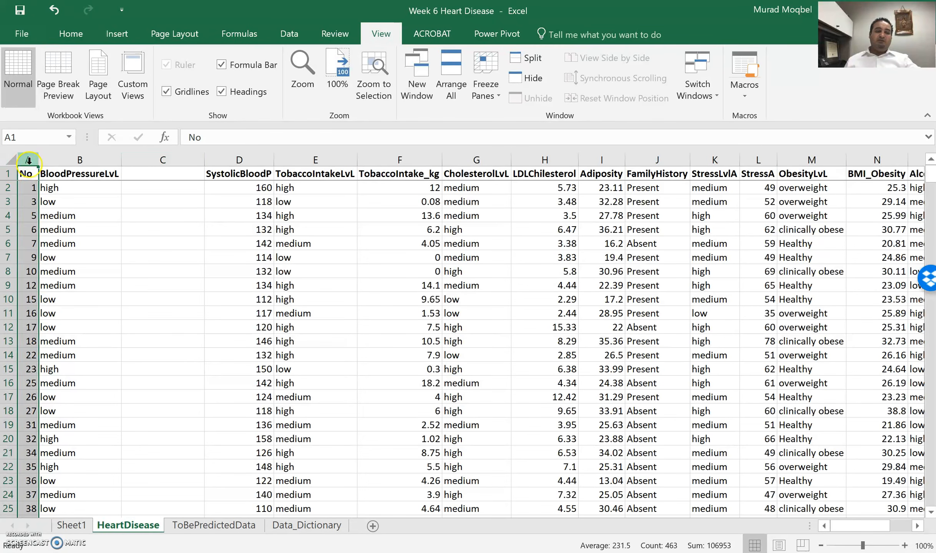
{"action": "right_click", "coordinate": [29, 160]}
{"action": "left_click", "coordinate": [25, 159]}
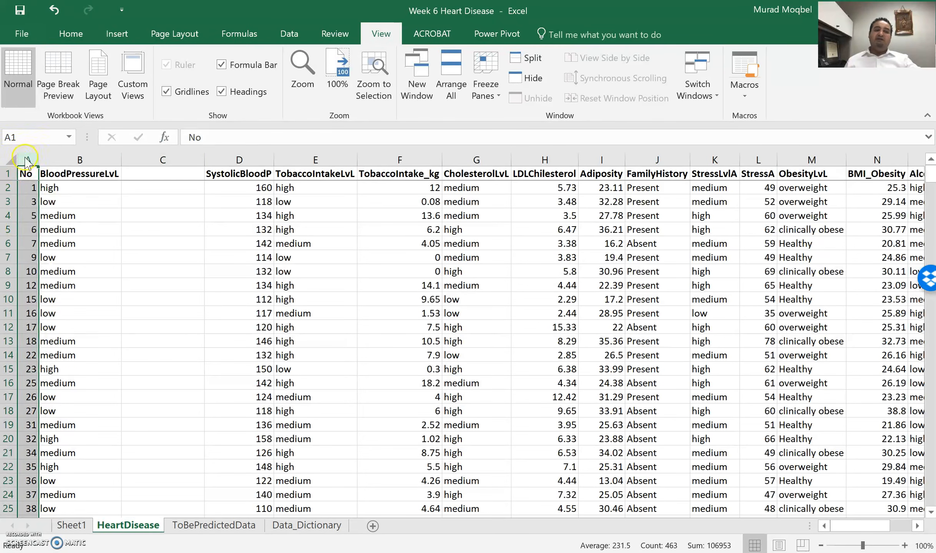
{"action": "right_click", "coordinate": [27, 159]}
{"action": "left_click", "coordinate": [72, 279]}
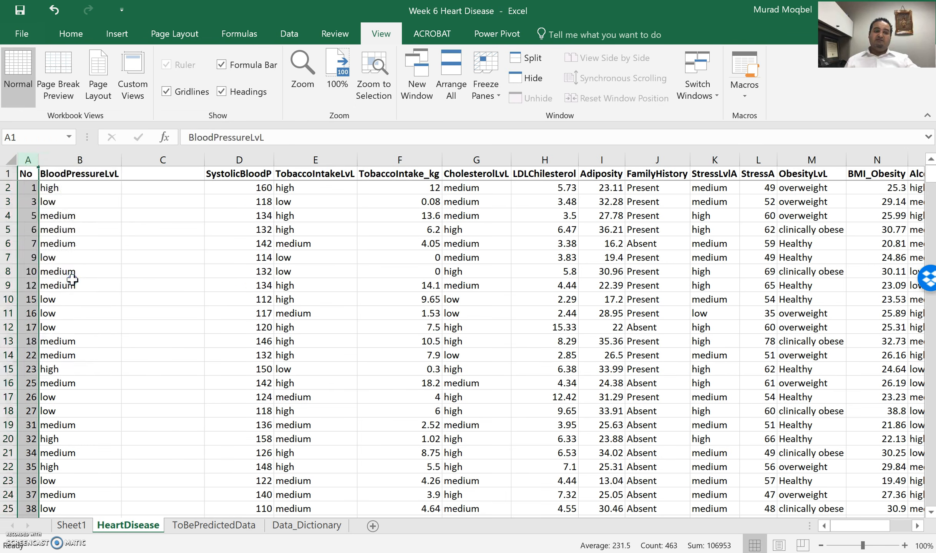
Start an IF formula in B2 that returns 1 when A2 equals "low", leaving the false value open: =IF(A2="low", 1,.
{"action": "left_click", "coordinate": [141, 188]}
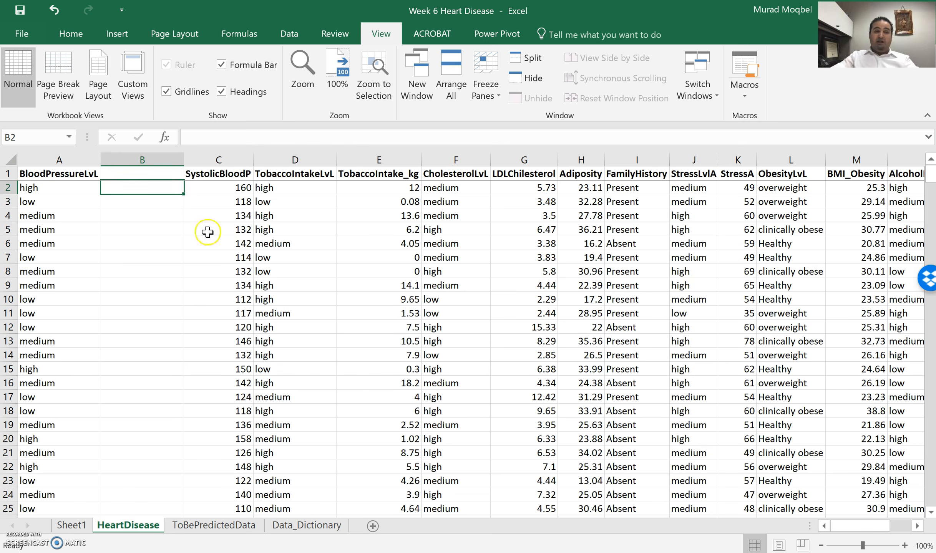
{"action": "left_click", "coordinate": [138, 191]}
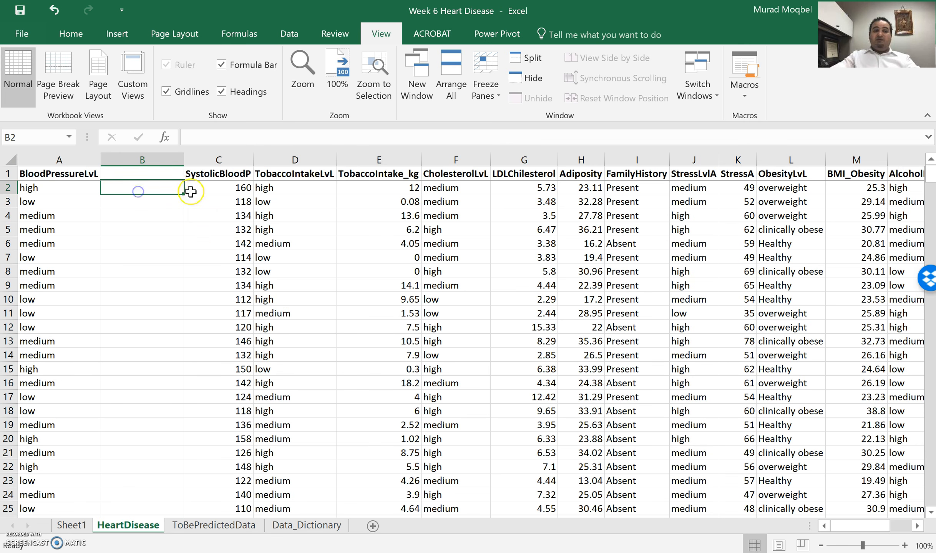
{"action": "type", "text": "=if"}
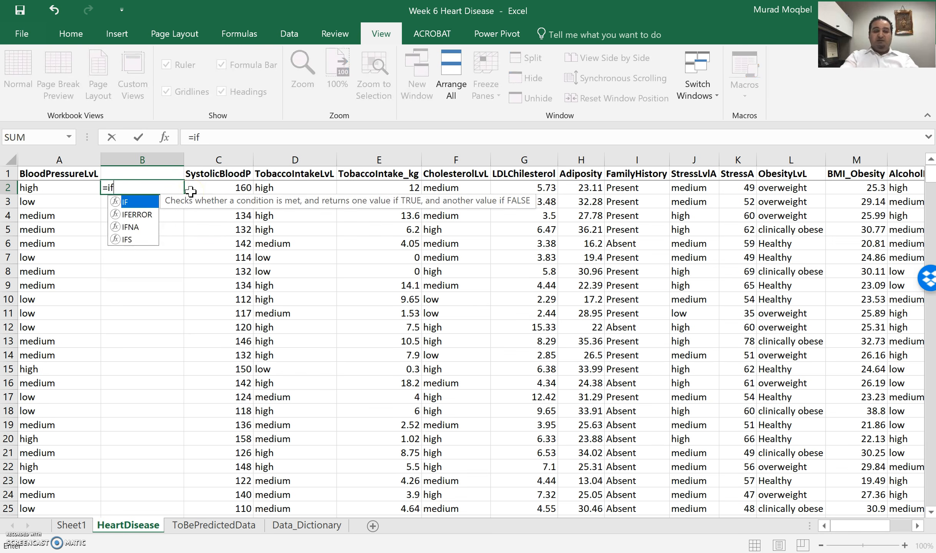
{"action": "double_click", "coordinate": [137, 203]}
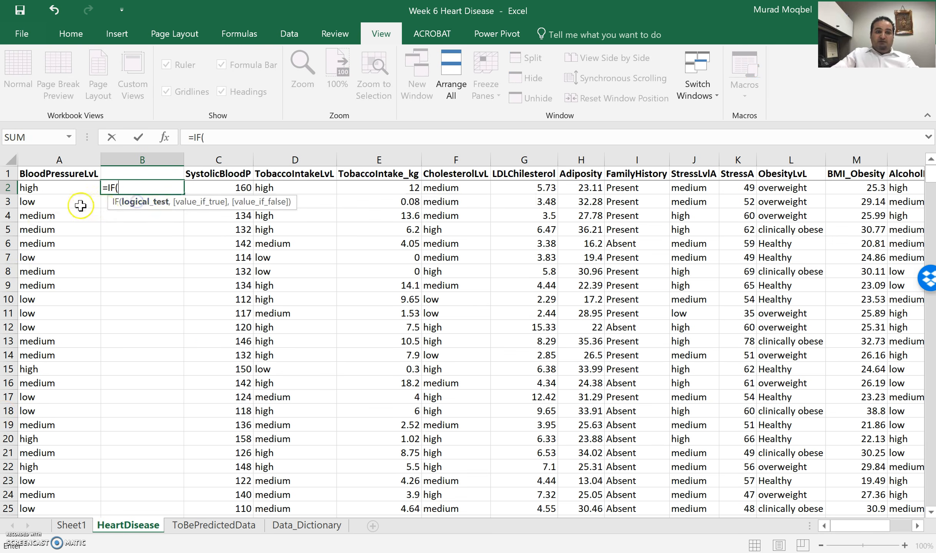
{"action": "left_click", "coordinate": [50, 188]}
{"action": "type", "text": "="}
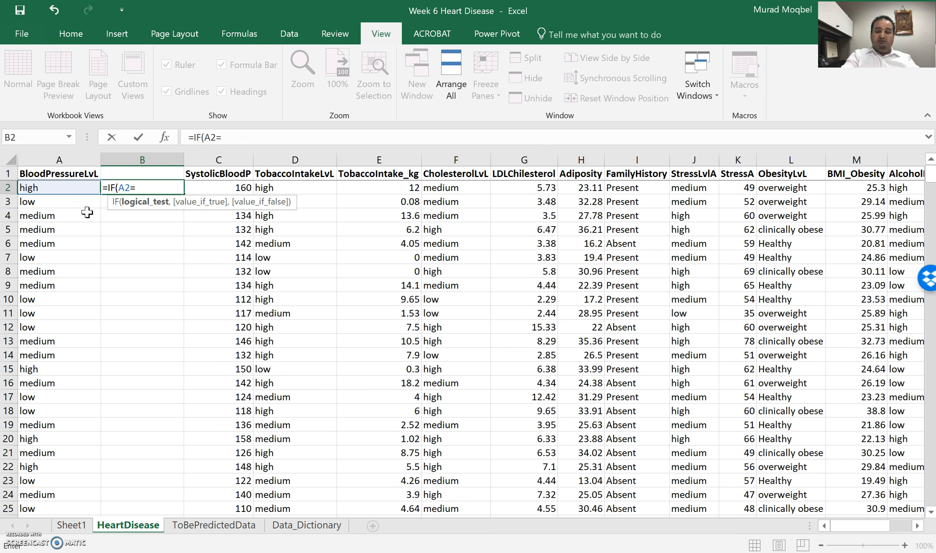
{"action": "type", "text": "\"low"}
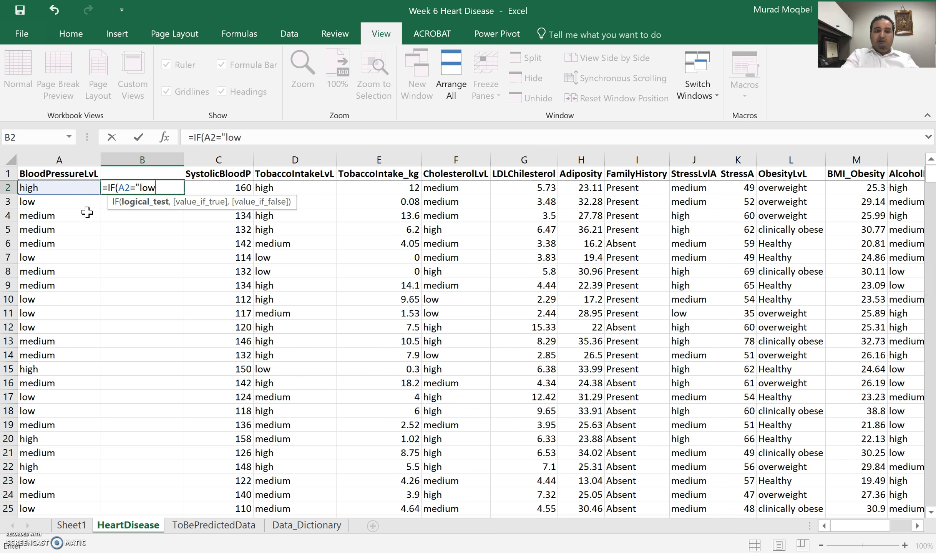
{"action": "type", "text": "\", 1,"}
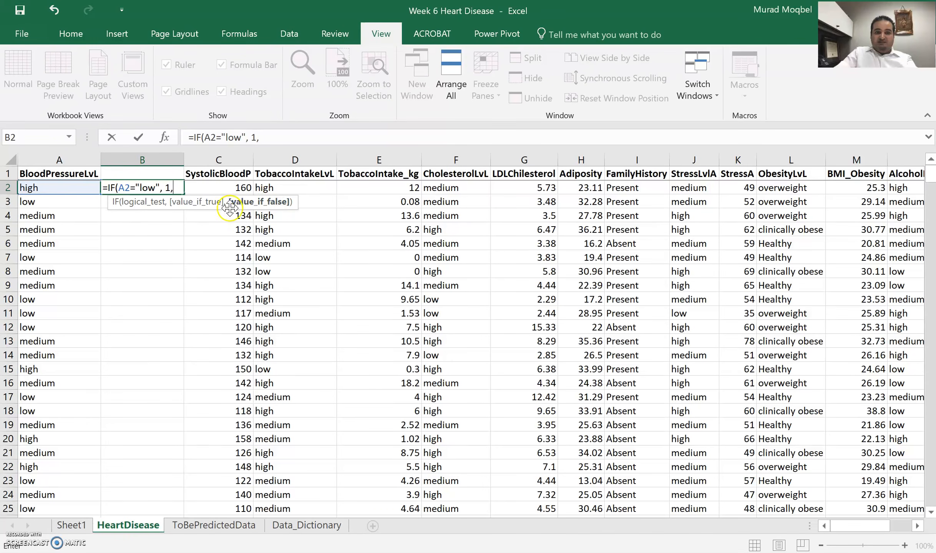
Extend the B2 formula with a nested IF that returns 2 when A2 equals "medium".
{"action": "type", "text": "if"}
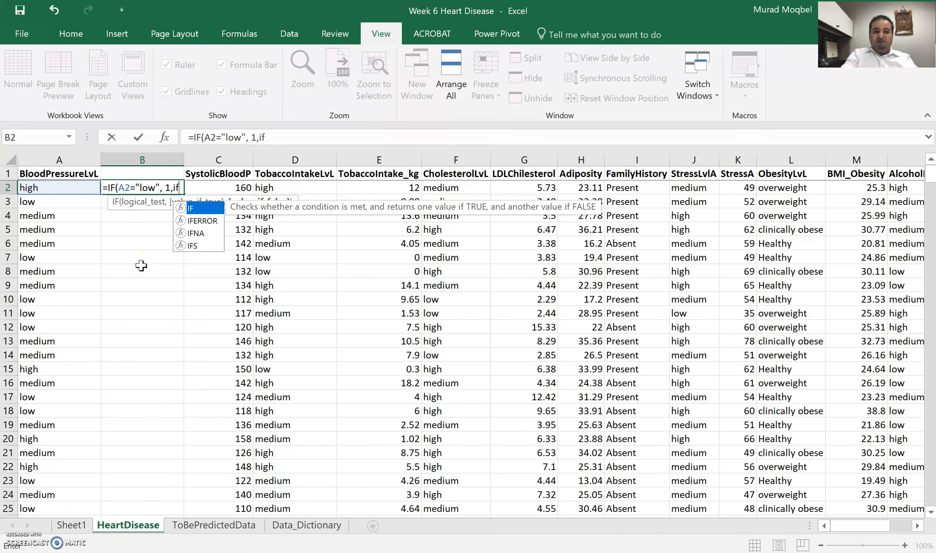
{"action": "type", "text": "("}
{"action": "left_click", "coordinate": [43, 188]}
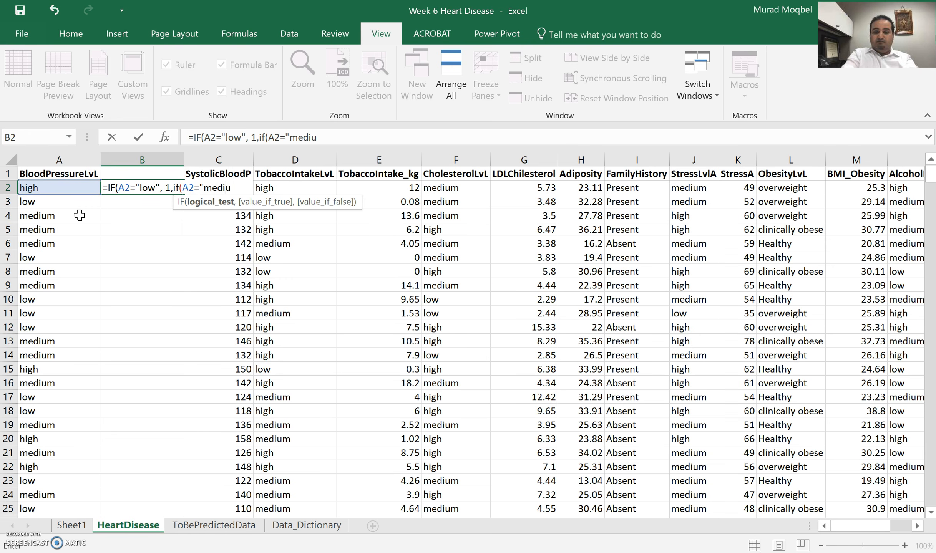
{"action": "type", "text": "=\"medium\","}
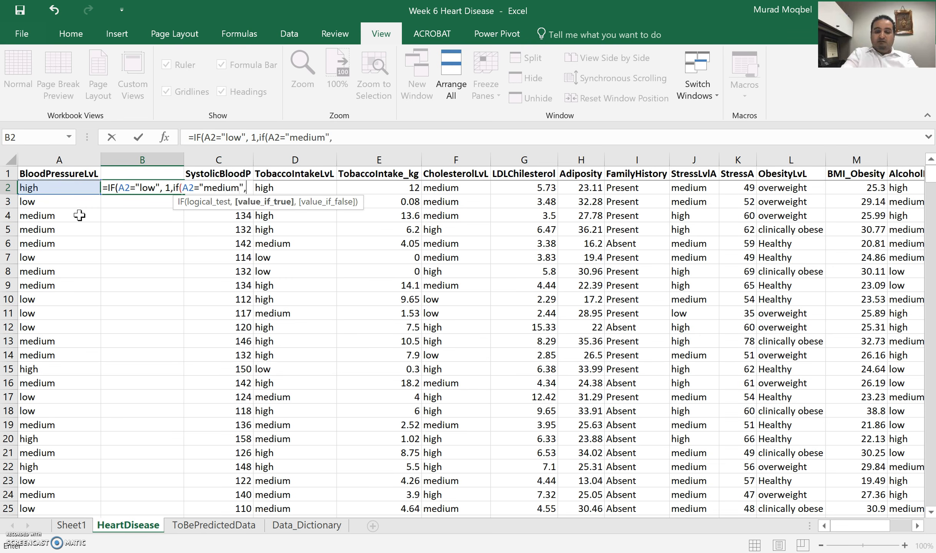
{"action": "type", "text": "2,"}
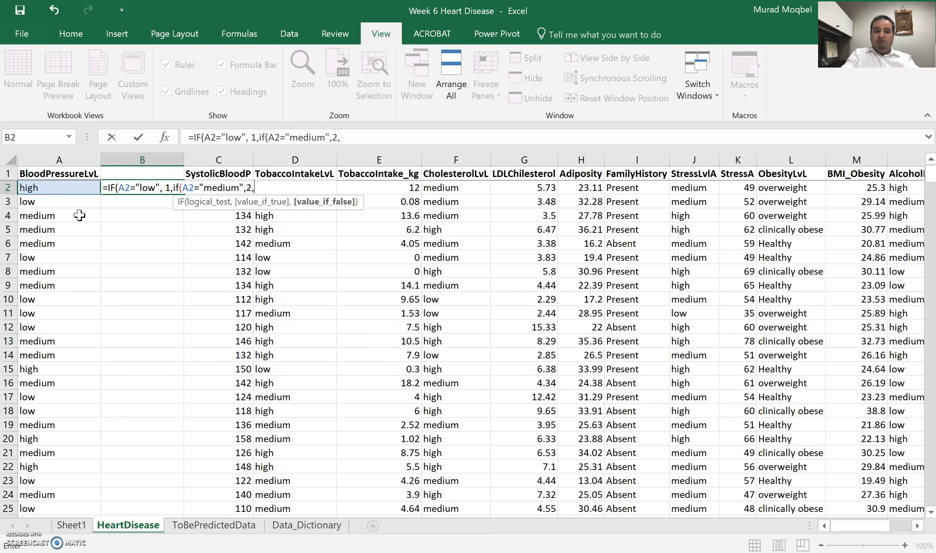
Complete the B2 formula with a nested IF returning 3 when A2 equals "high", and fill it down column B for all records.
{"action": "type", "text": "if("}
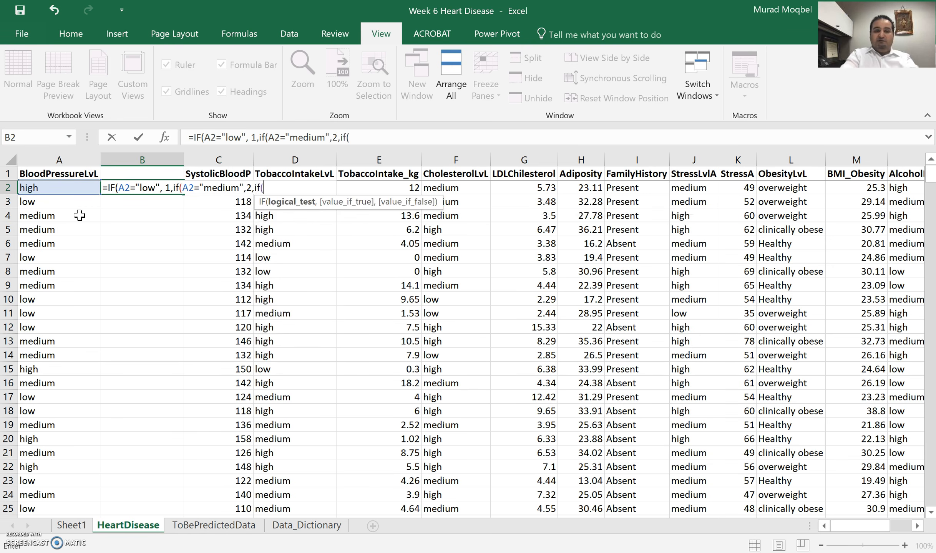
{"action": "left_click", "coordinate": [55, 186]}
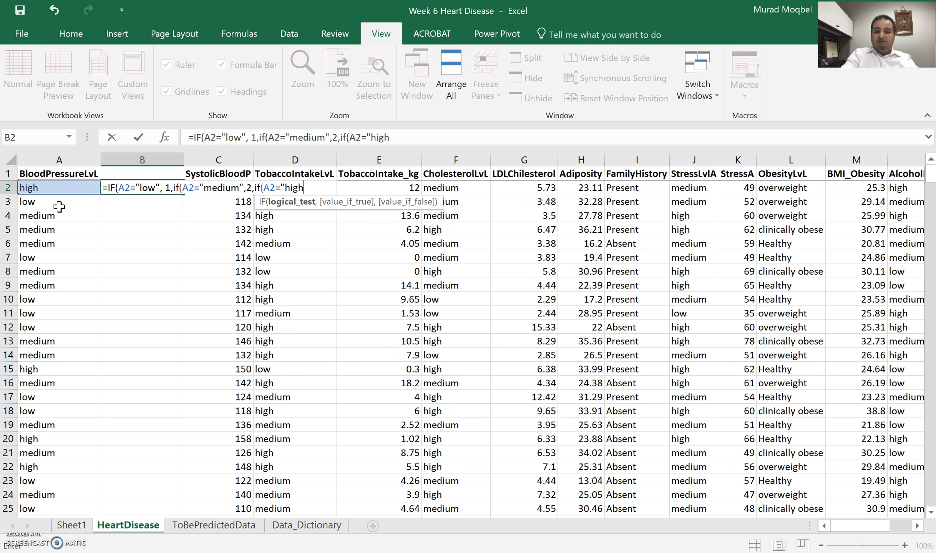
{"action": "type", "text": "=\"high\","}
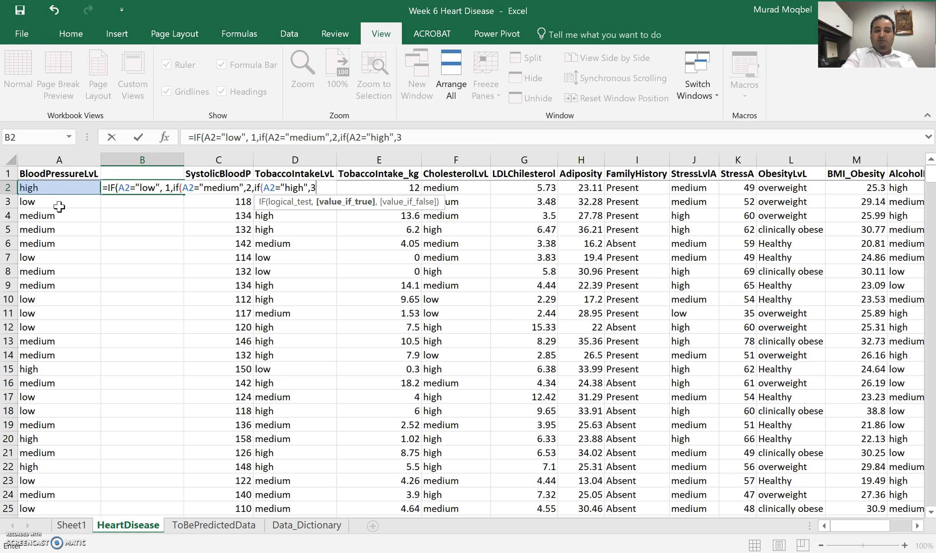
{"action": "type", "text": "3)))"}
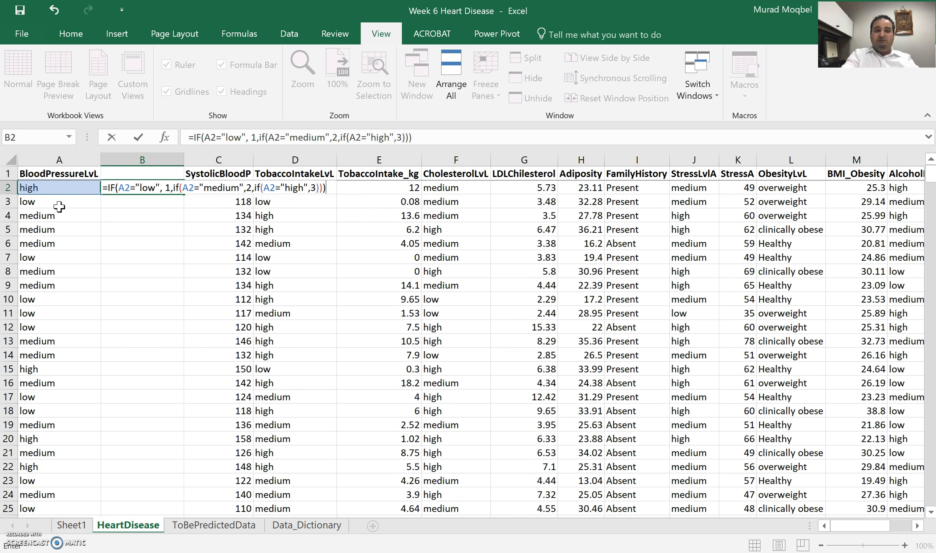
{"action": "key", "text": "Return"}
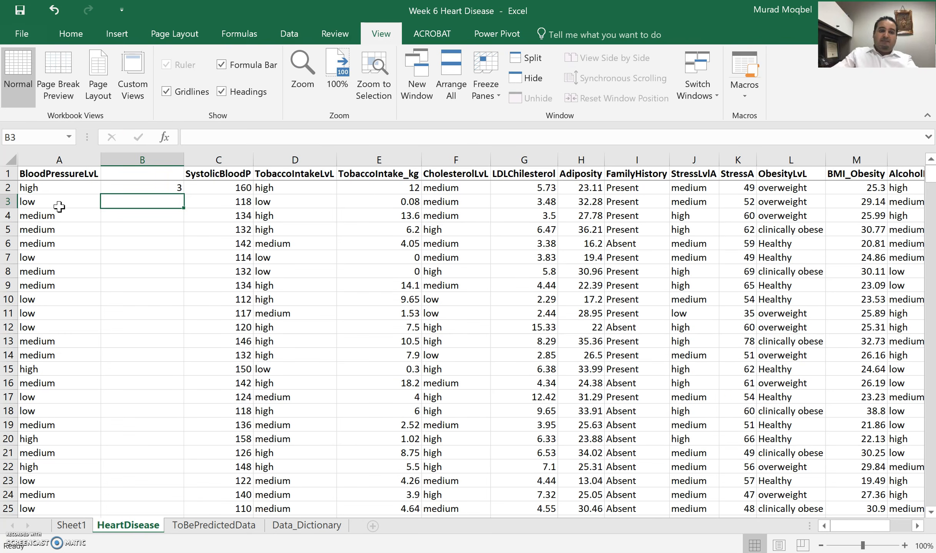
{"action": "left_click", "coordinate": [174, 184]}
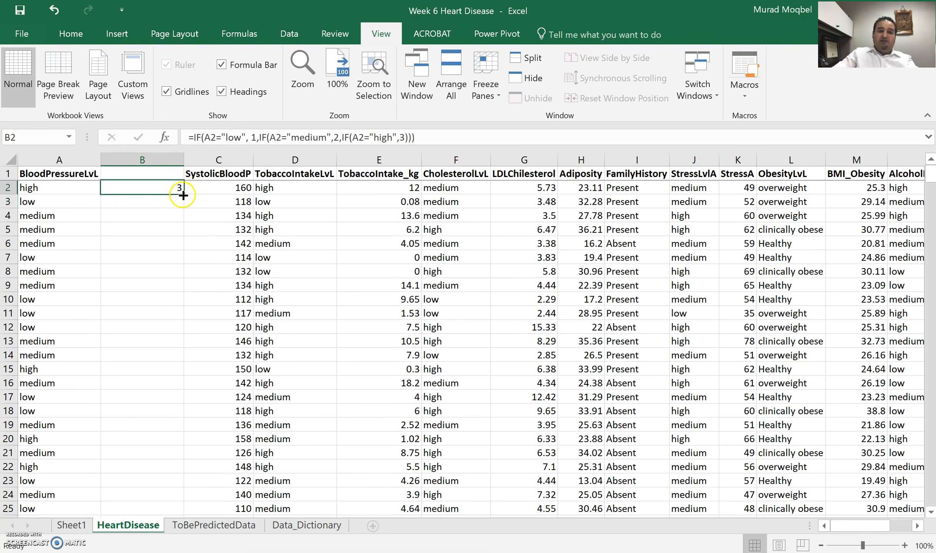
{"action": "double_click", "coordinate": [184, 194]}
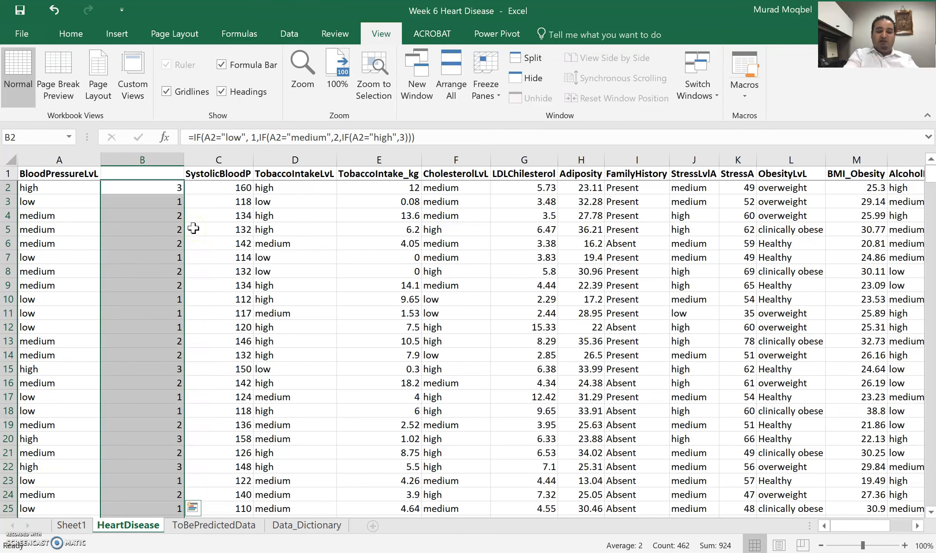
Try to paste the copied column B formulas over the BloodPressureLvL values starting at A2, and undo the paste.
{"action": "key", "text": "ctrl+c"}
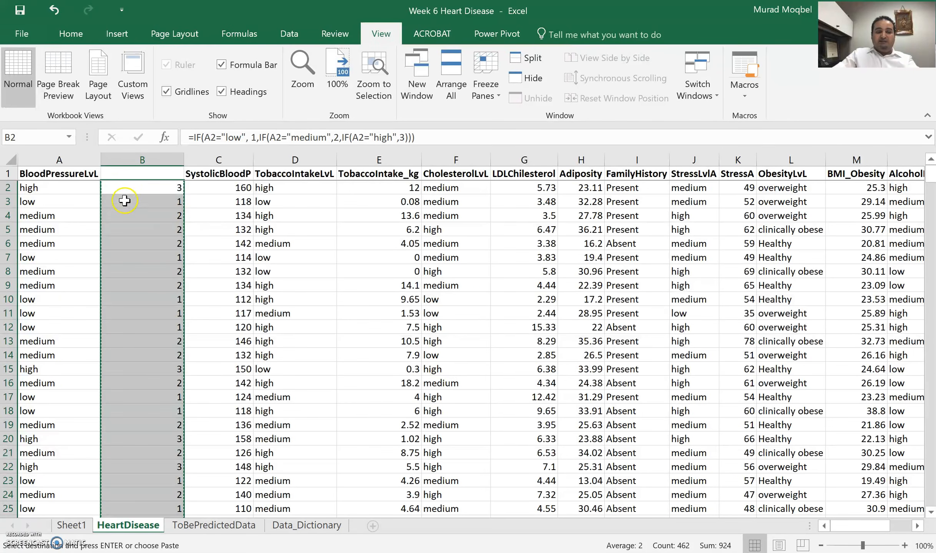
{"action": "left_click", "coordinate": [52, 189]}
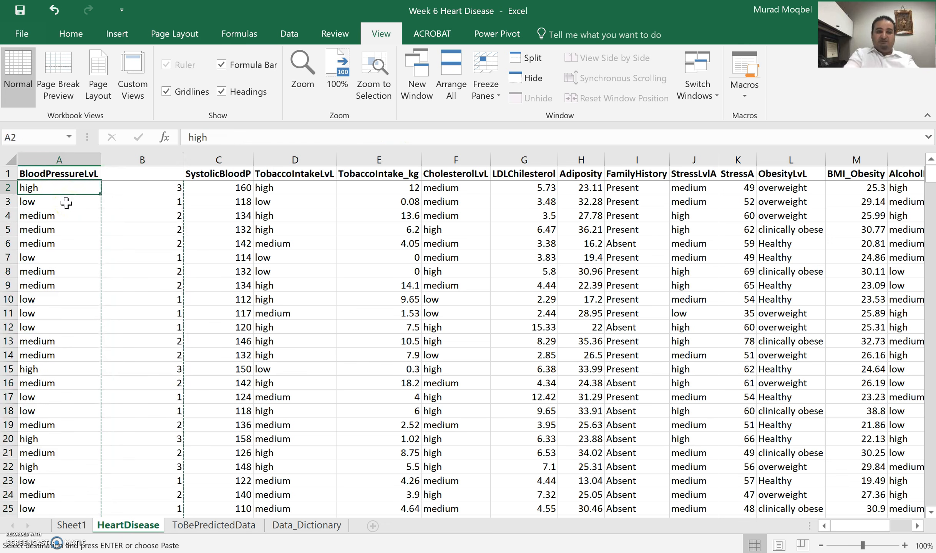
{"action": "key", "text": "ctrl+v"}
{"action": "left_click", "coordinate": [53, 10]}
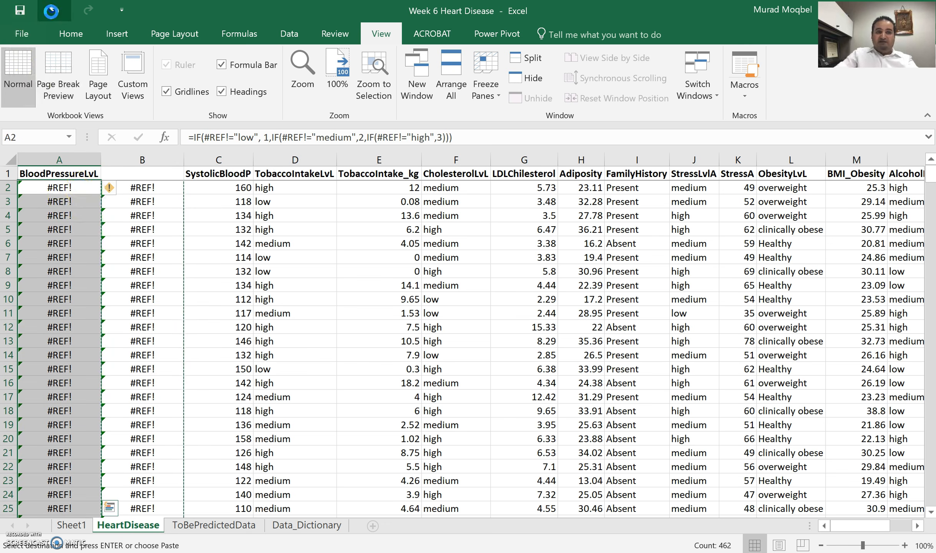
Paste the copied column B results as values only over BloodPressureLvL starting at A2, and delete the helper column B.
{"action": "right_click", "coordinate": [80, 188]}
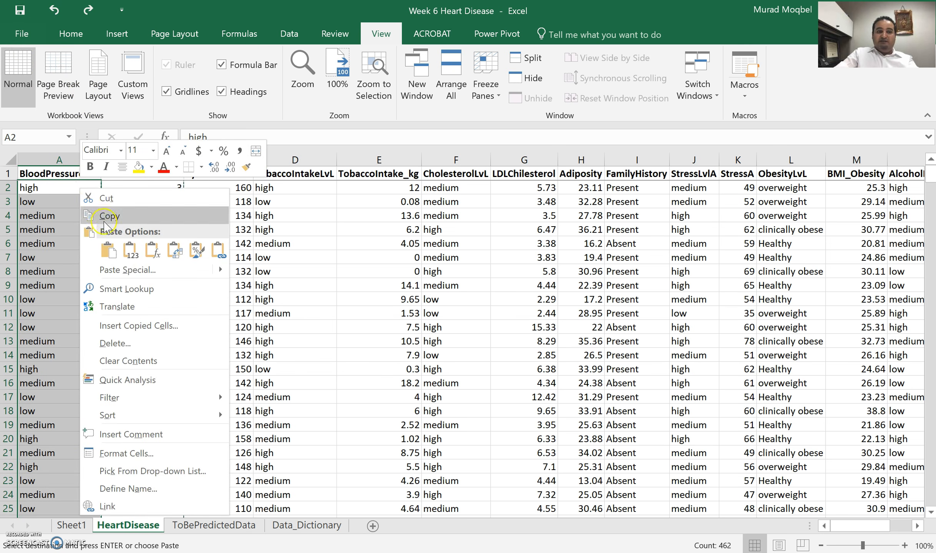
{"action": "left_click", "coordinate": [132, 255]}
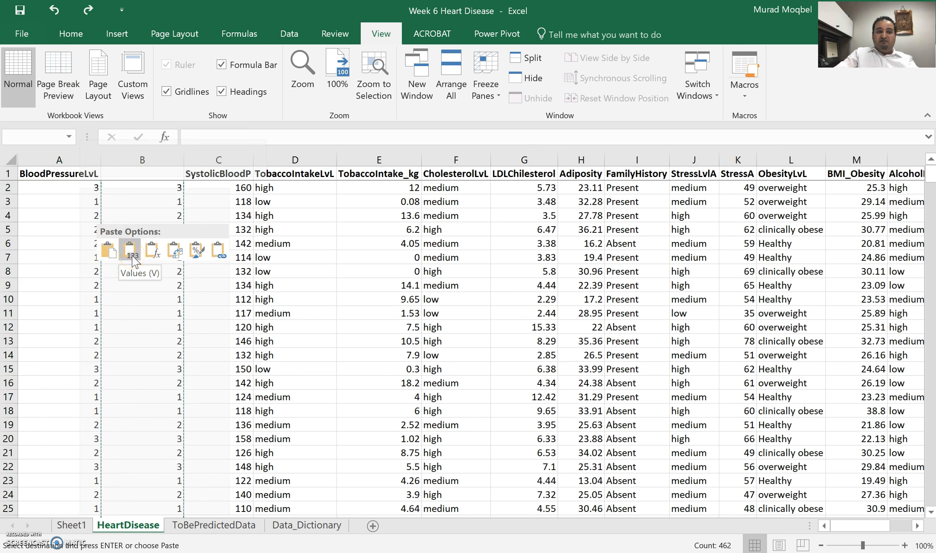
{"action": "left_click", "coordinate": [135, 150]}
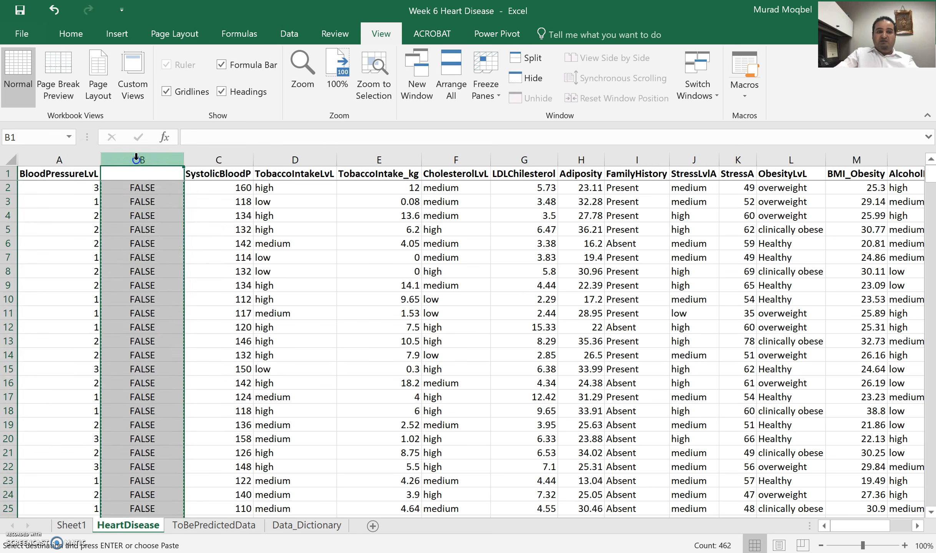
{"action": "right_click", "coordinate": [135, 154]}
{"action": "left_click", "coordinate": [233, 339]}
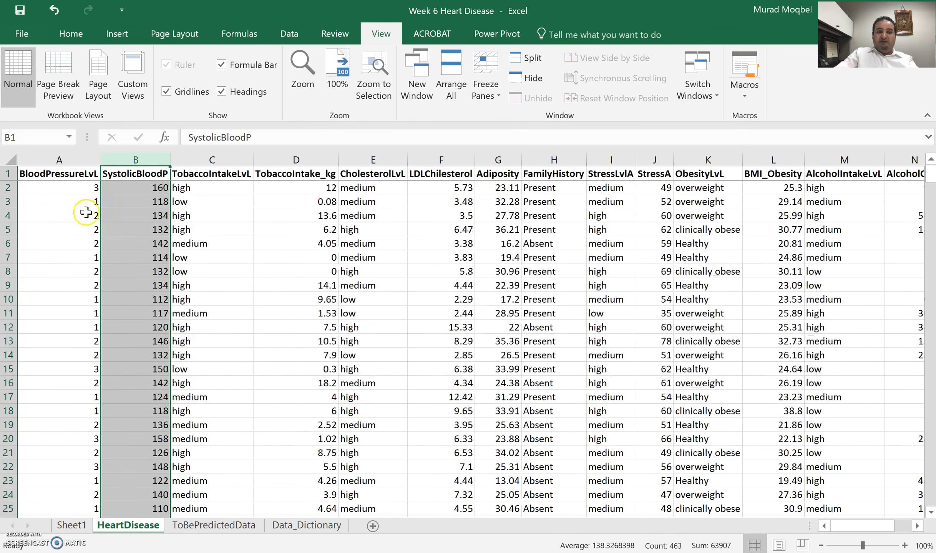
{"action": "left_click", "coordinate": [54, 214]}
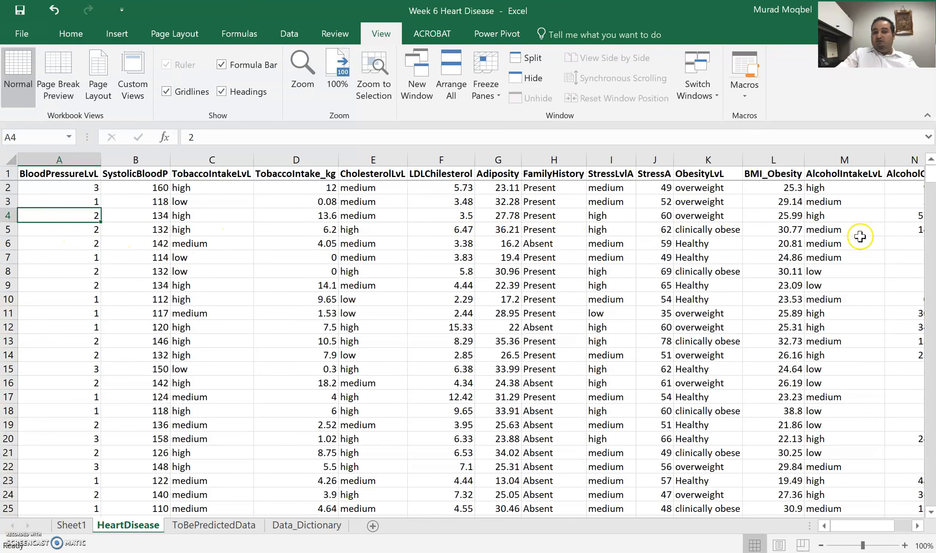
Check the high/medium/low coding table in Data_Dictionary, and insert a blank column before TobaccoIntake_kg in the HeartDisease sheet.
{"action": "left_click", "coordinate": [326, 526]}
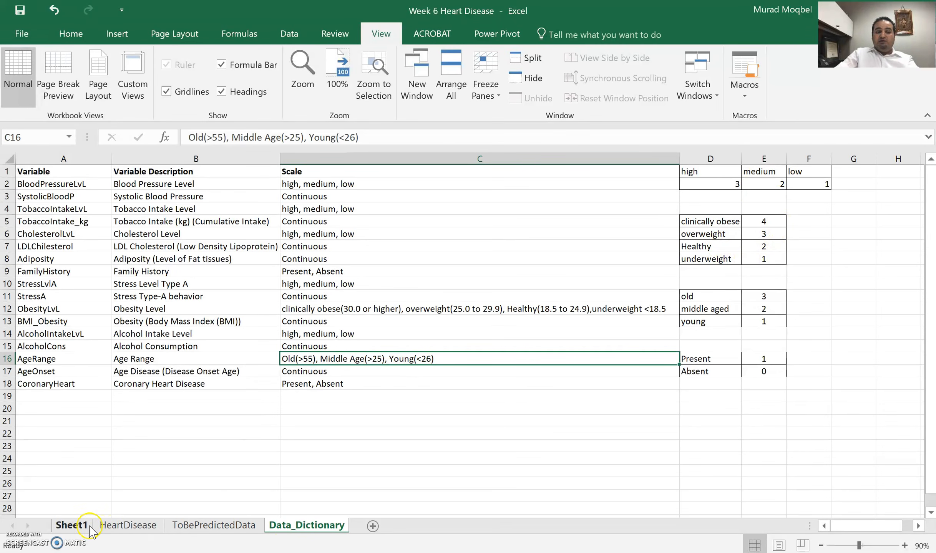
{"action": "left_click", "coordinate": [117, 527]}
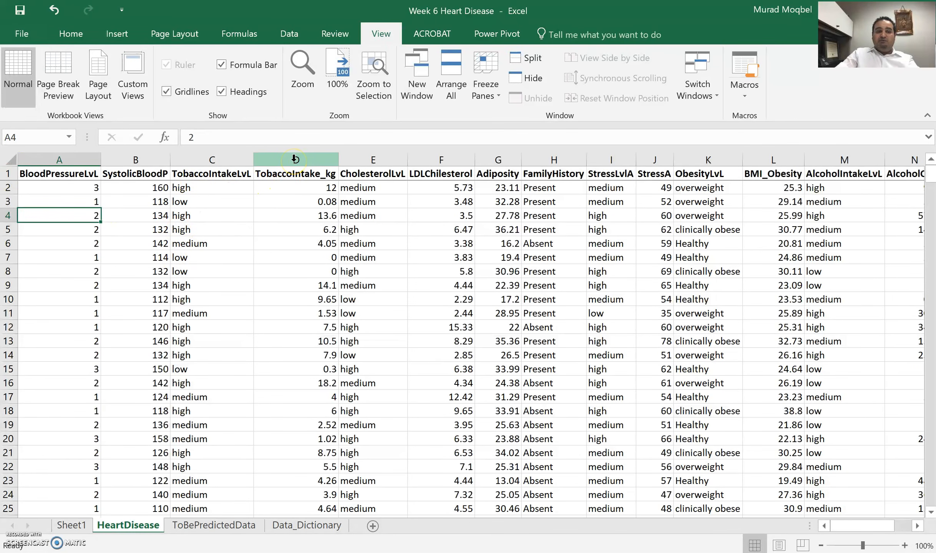
{"action": "left_click", "coordinate": [322, 525]}
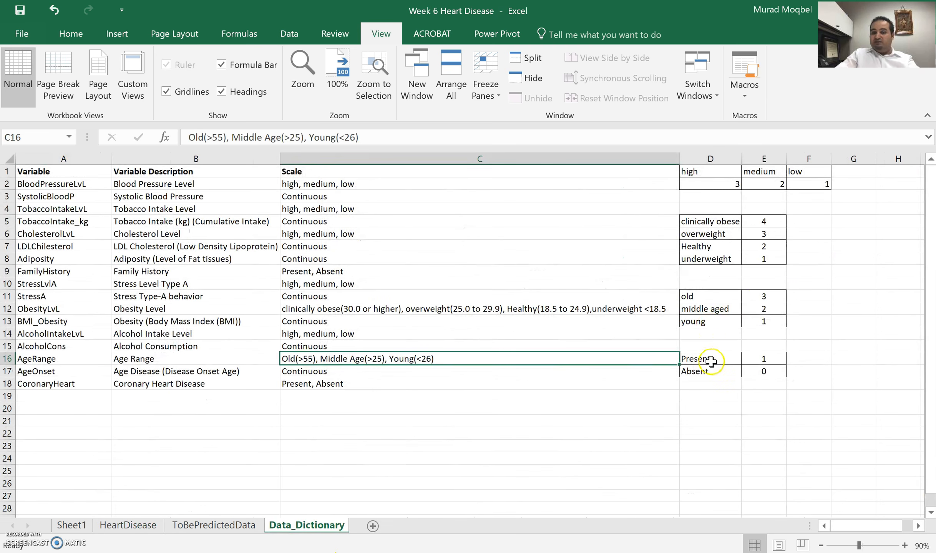
{"action": "left_click_drag", "start_coordinate": [703, 171], "coordinate": [802, 186]}
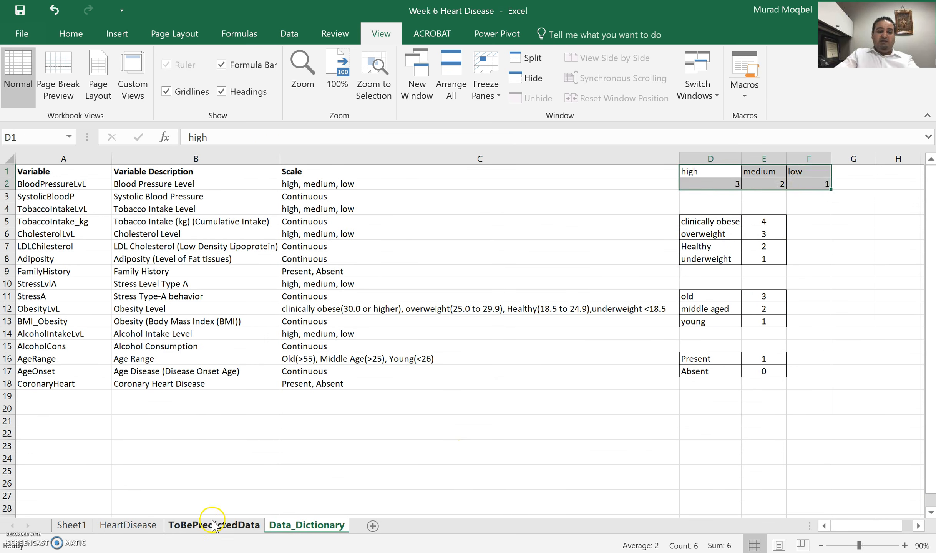
{"action": "left_click", "coordinate": [135, 533]}
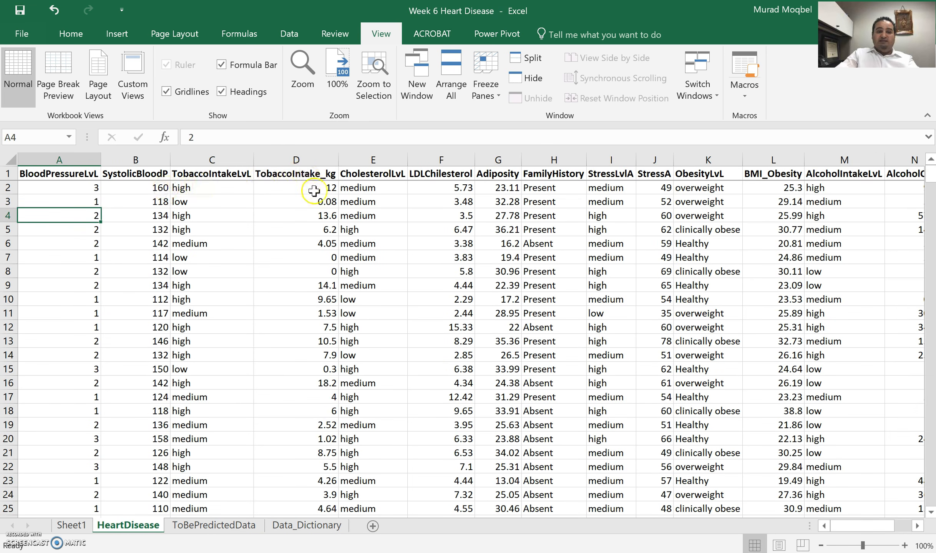
{"action": "right_click", "coordinate": [313, 161]}
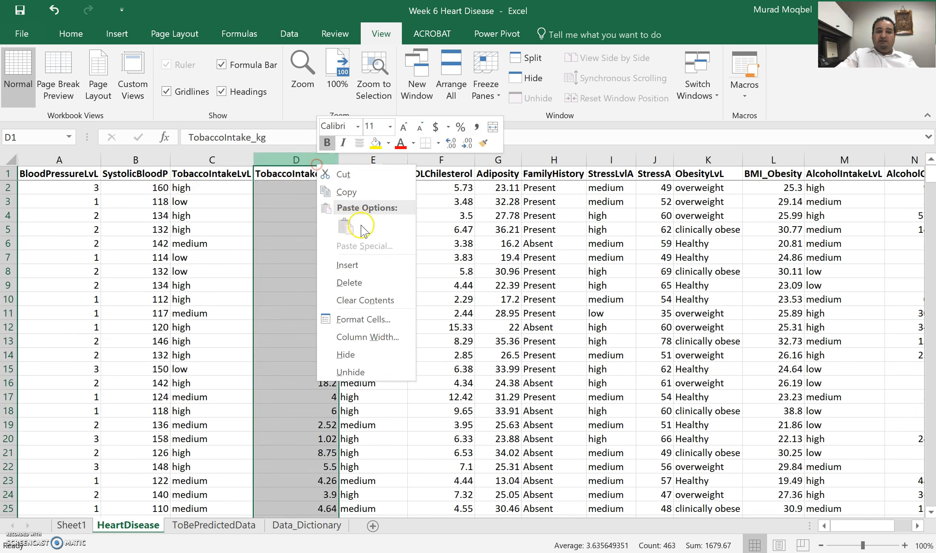
{"action": "left_click", "coordinate": [354, 265]}
Start an HLOOKUP formula in D2 with C2 as the lookup value.
{"action": "left_click", "coordinate": [294, 187]}
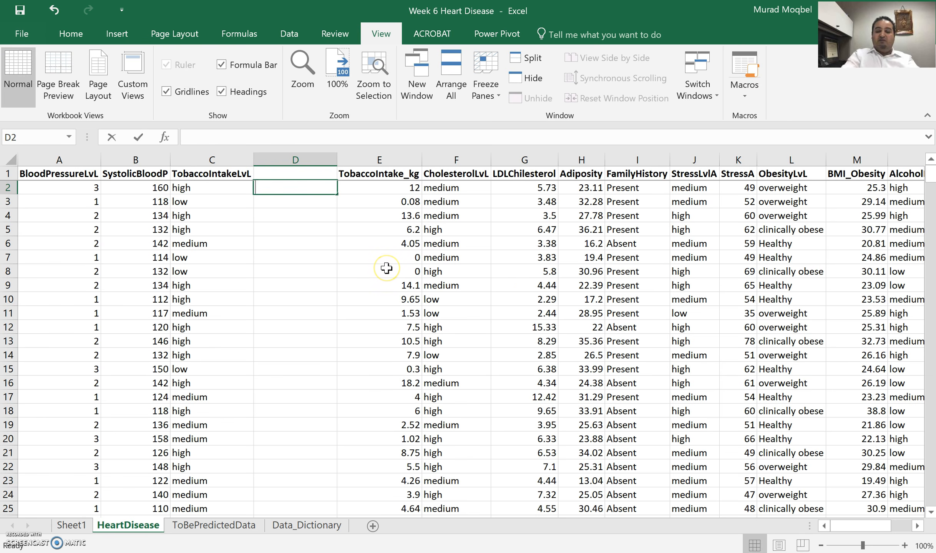
{"action": "type", "text": "=hl"}
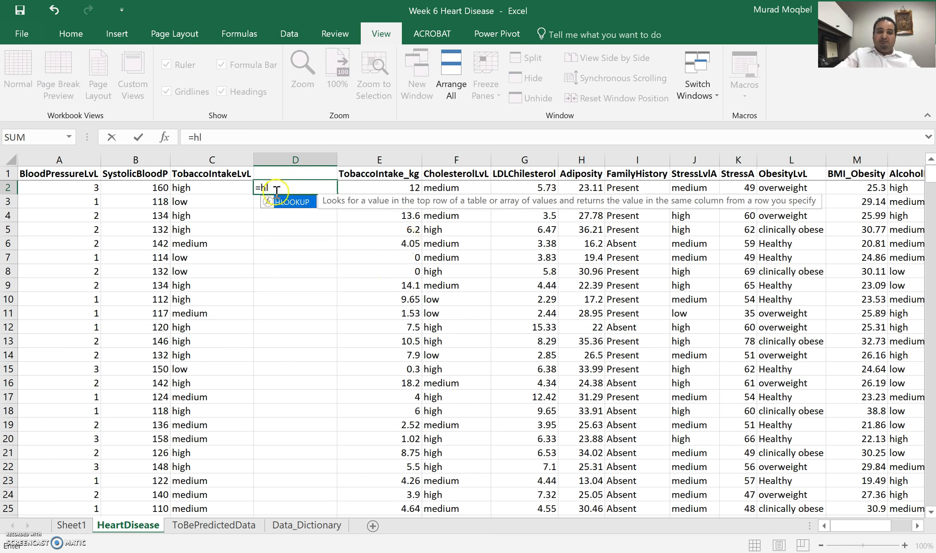
{"action": "double_click", "coordinate": [291, 202]}
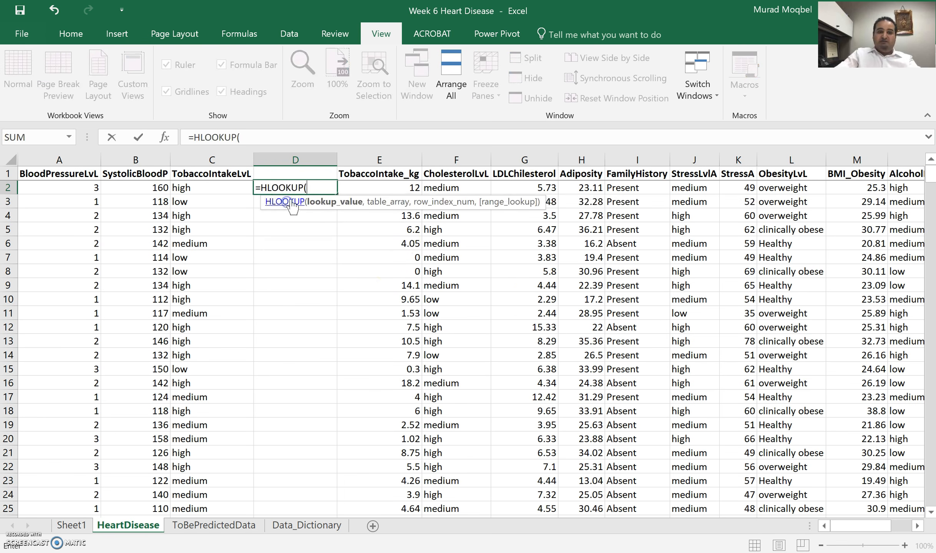
{"action": "left_click", "coordinate": [188, 188]}
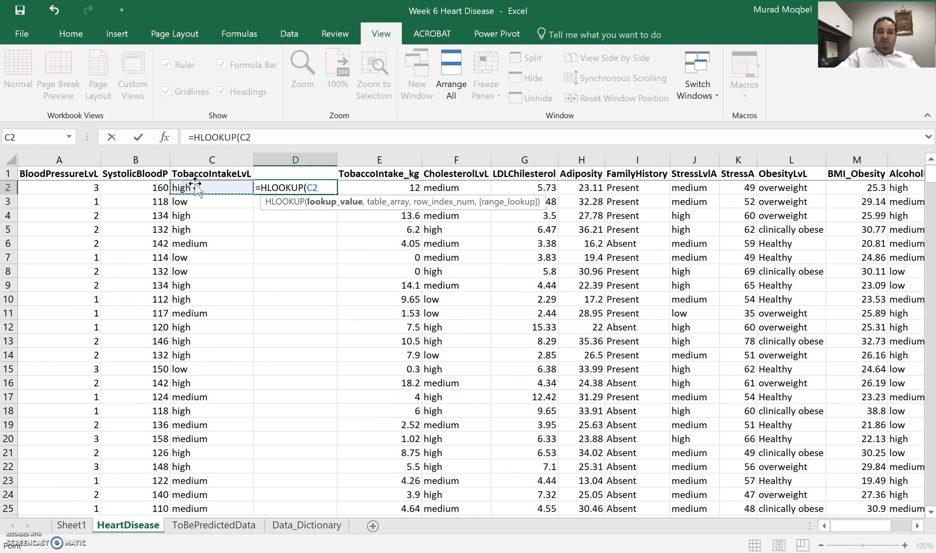
{"action": "type", "text": ","}
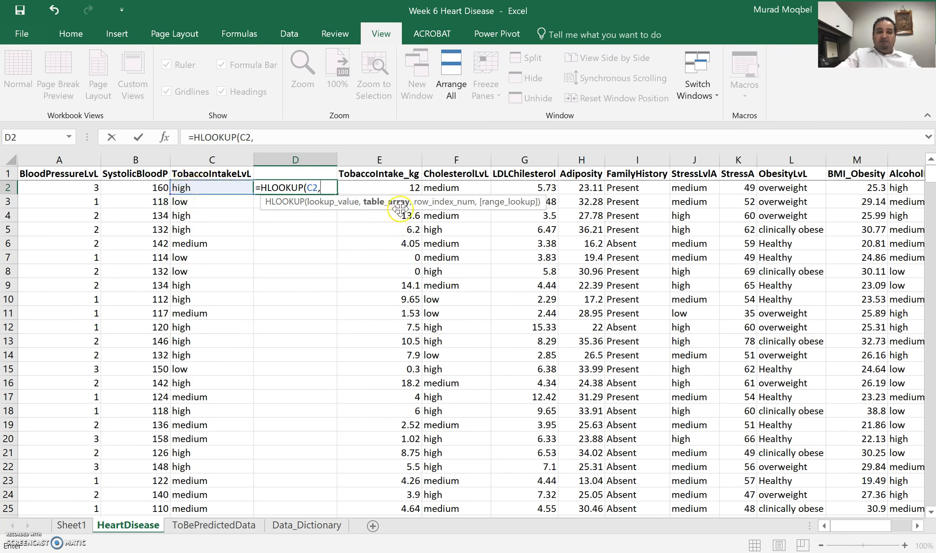
Set the HLOOKUP table array to the Data_Dictionary coding table as the absolute range $D$1:$F$2.
{"action": "left_click", "coordinate": [302, 525]}
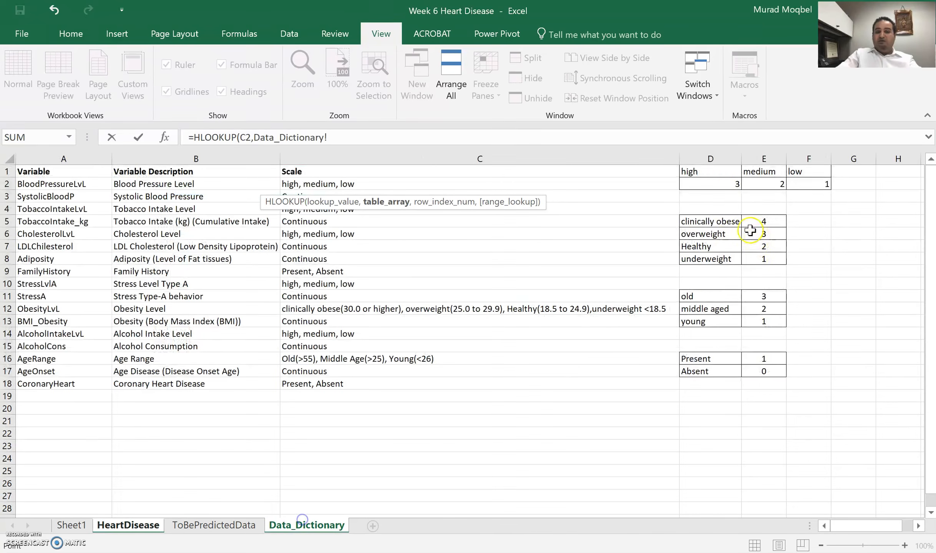
{"action": "left_click_drag", "start_coordinate": [713, 172], "coordinate": [809, 187]}
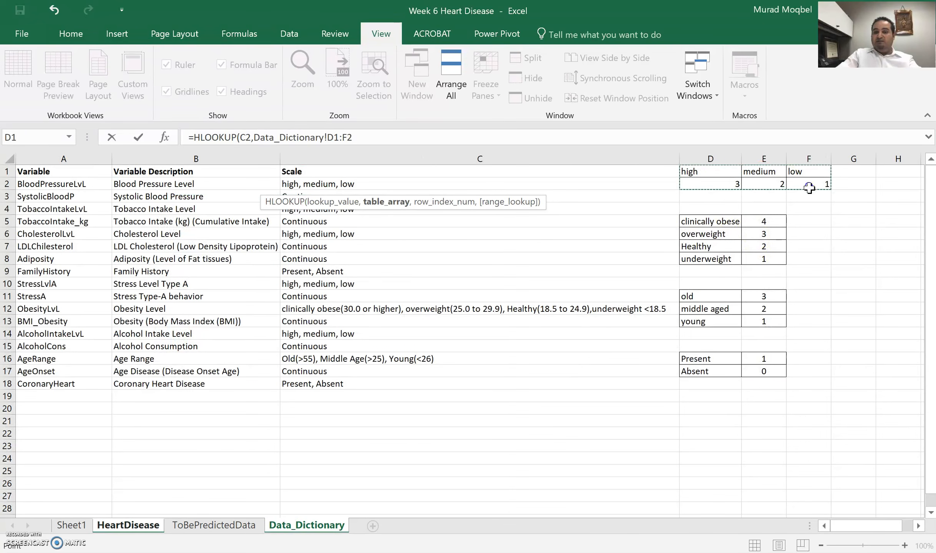
{"action": "left_click", "coordinate": [356, 138]}
{"action": "left_click_drag", "start_coordinate": [356, 138], "coordinate": [328, 139]}
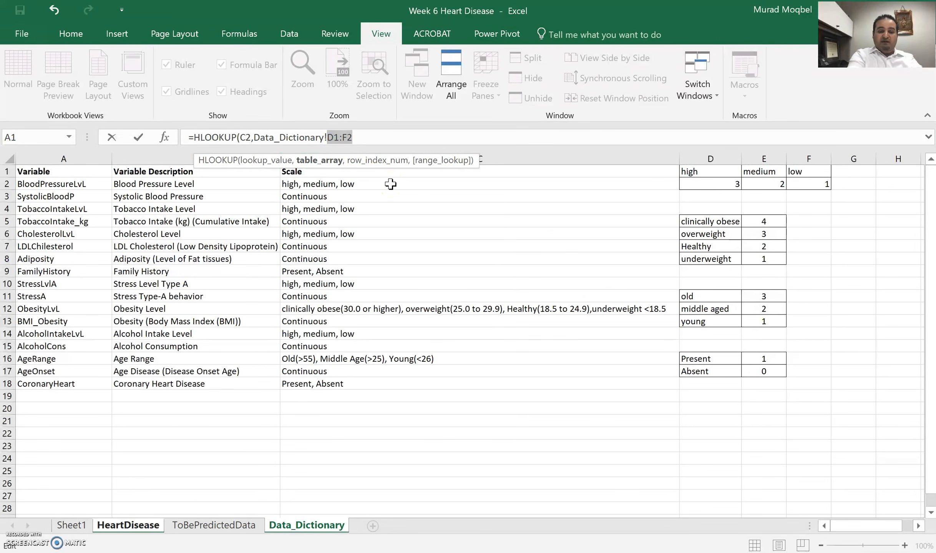
{"action": "key", "text": "F4"}
{"action": "left_click", "coordinate": [395, 138]}
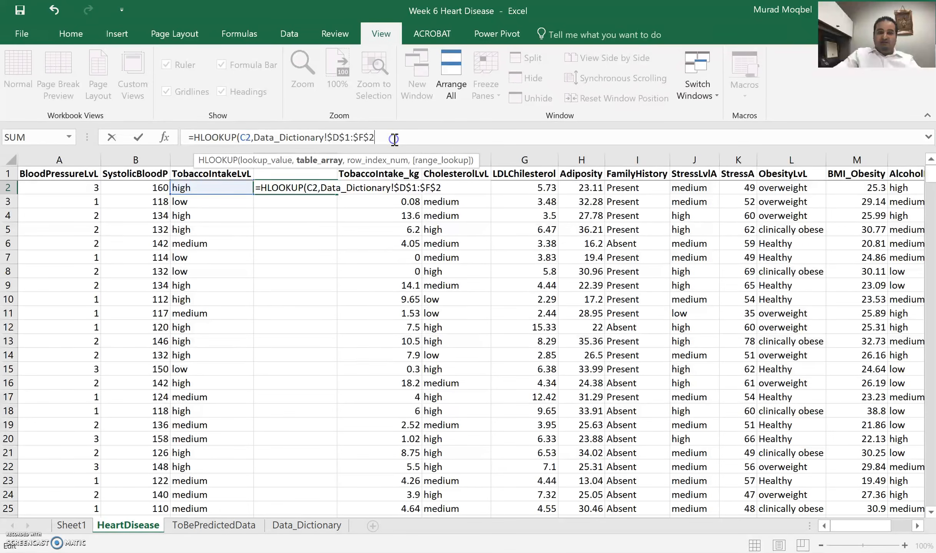
Complete the D2 formula with row index 2 and an exact match (FALSE), and fill it down column D for all records.
{"action": "type", "text": ","}
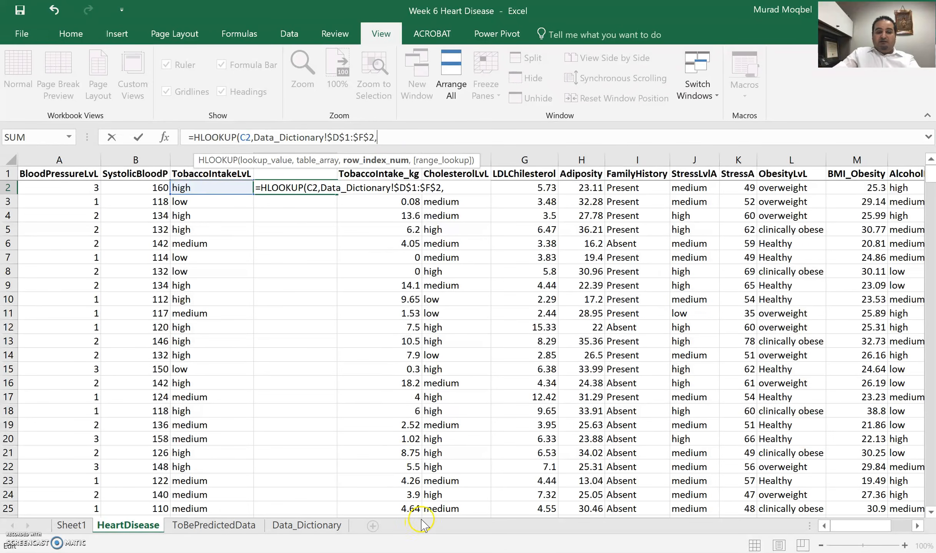
{"action": "type", "text": "2"}
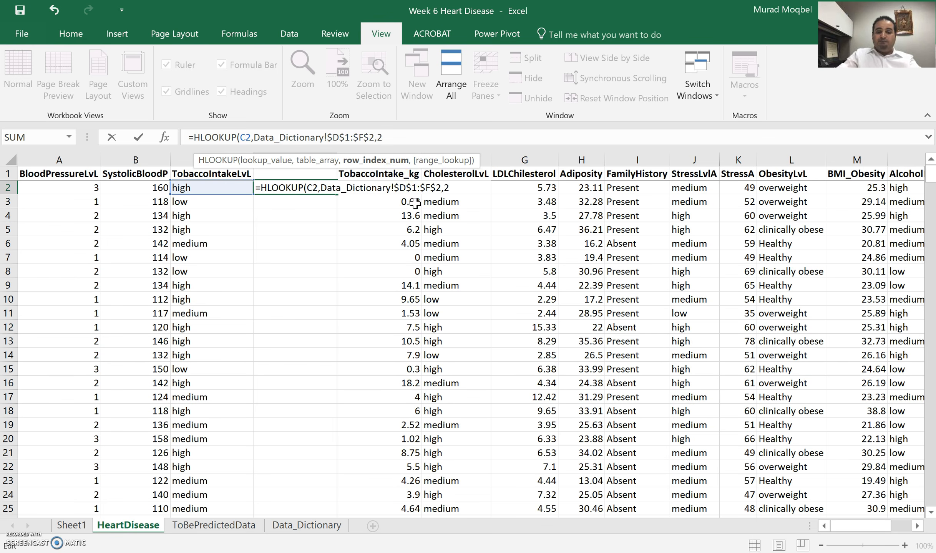
{"action": "type", "text": ","}
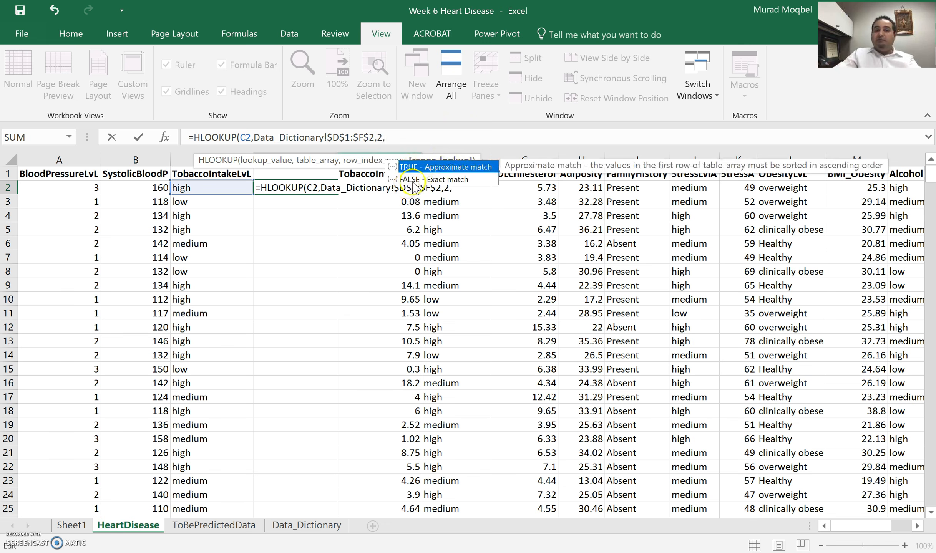
{"action": "left_click", "coordinate": [438, 181]}
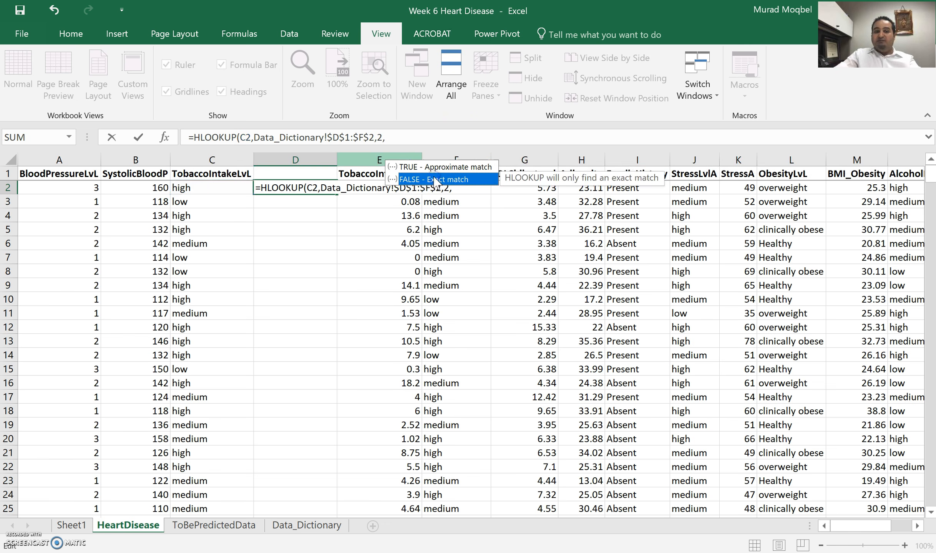
{"action": "double_click", "coordinate": [434, 179]}
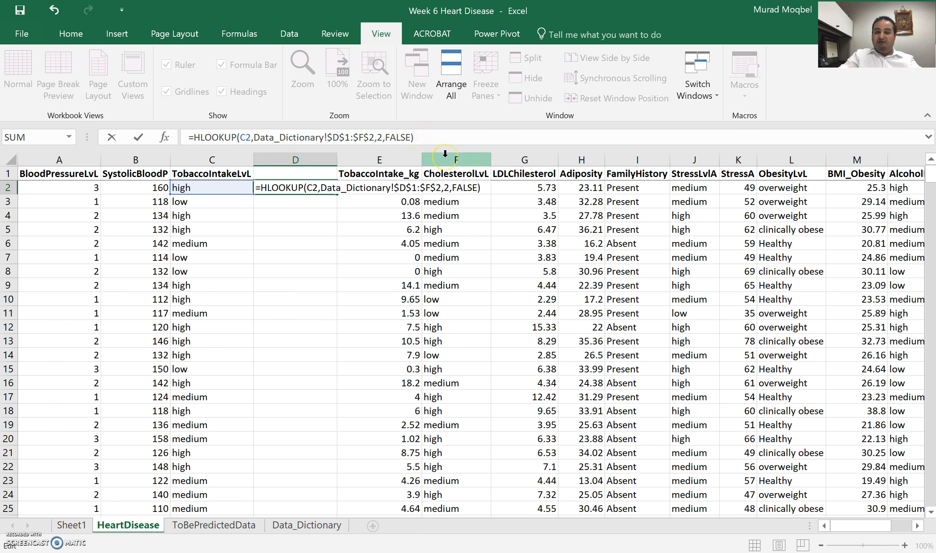
{"action": "key", "text": "Return"}
{"action": "left_click", "coordinate": [321, 187]}
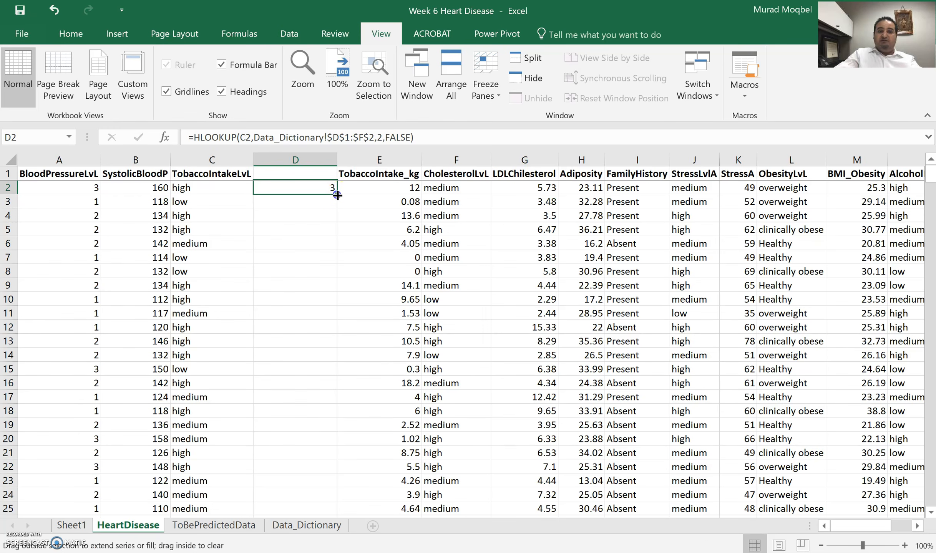
{"action": "double_click", "coordinate": [337, 195]}
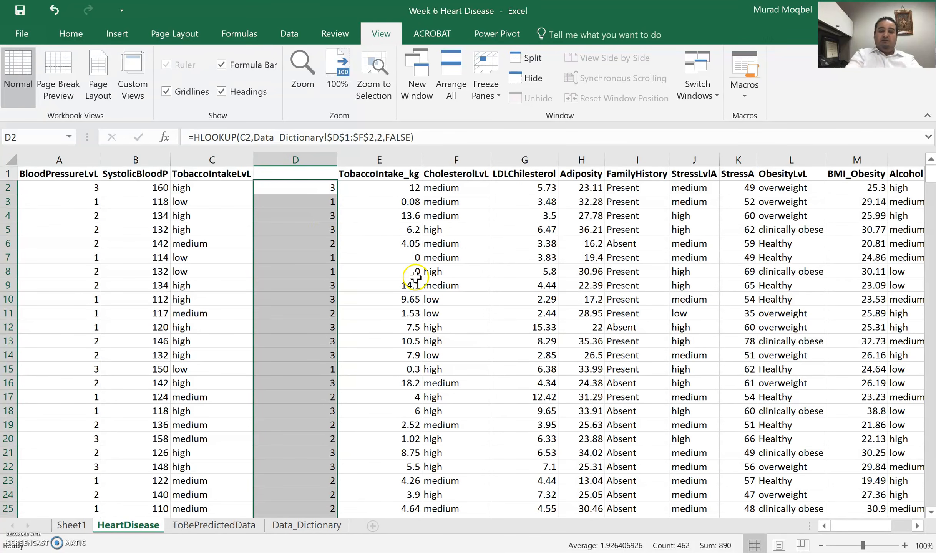
Copy the column D results, paste them as values only over TobaccoIntakeLvL starting at C2, and delete the helper column D.
{"action": "key", "text": "ctrl+c"}
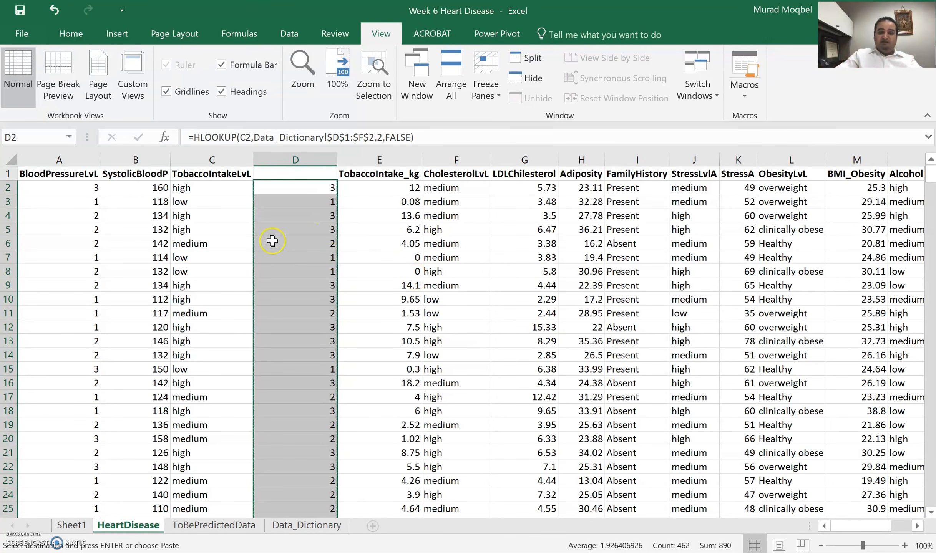
{"action": "left_click", "coordinate": [219, 190]}
{"action": "right_click", "coordinate": [220, 190]}
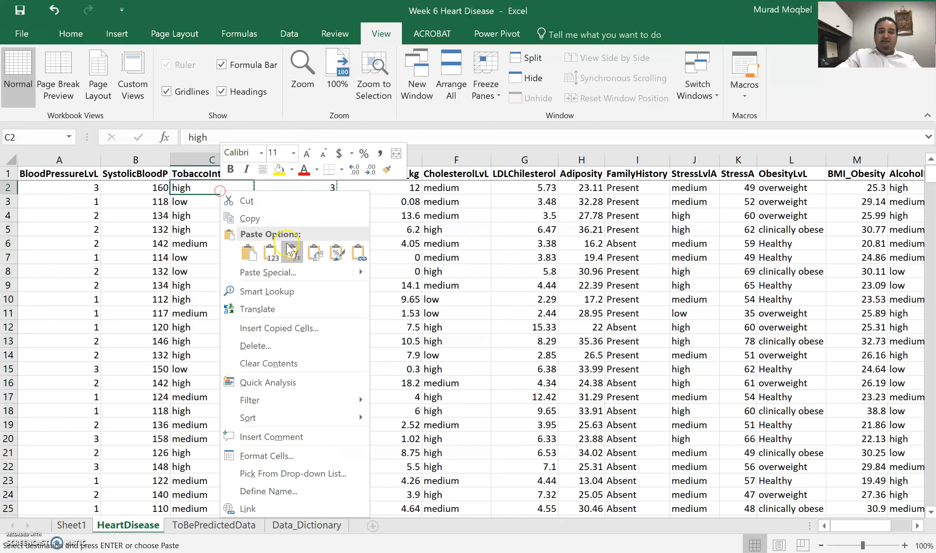
{"action": "left_click", "coordinate": [275, 255]}
{"action": "right_click", "coordinate": [311, 158]}
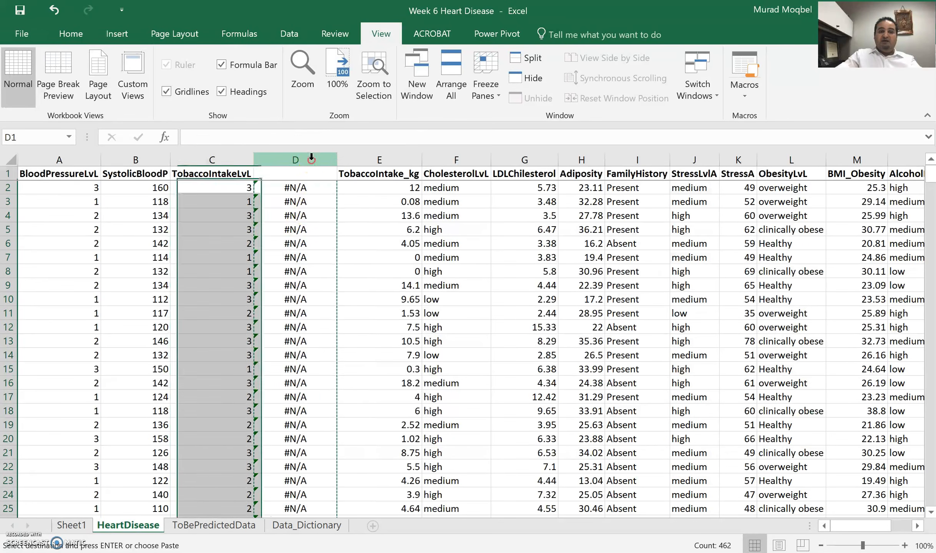
{"action": "left_click", "coordinate": [367, 278]}
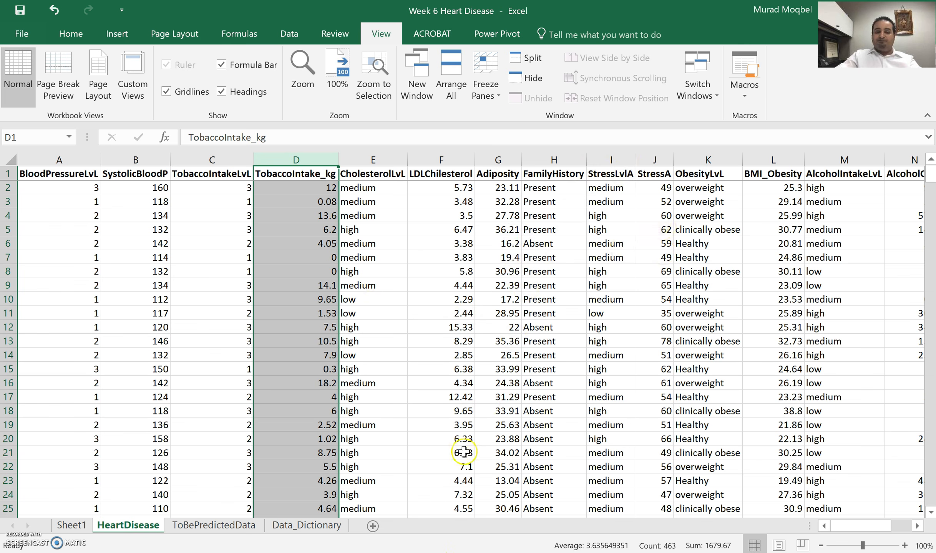
Insert a blank column before StressLvlA in the HeartDisease sheet.
{"action": "left_click", "coordinate": [611, 160]}
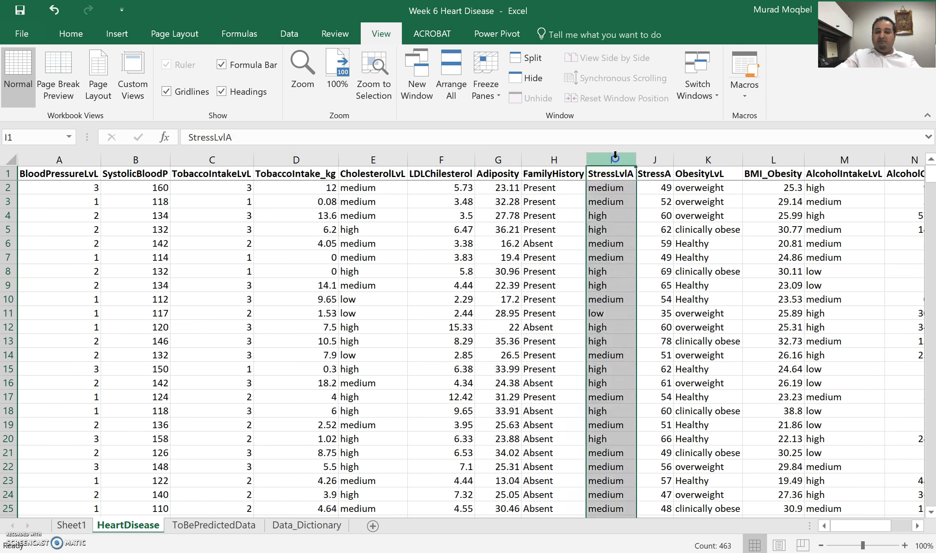
{"action": "right_click", "coordinate": [615, 159]}
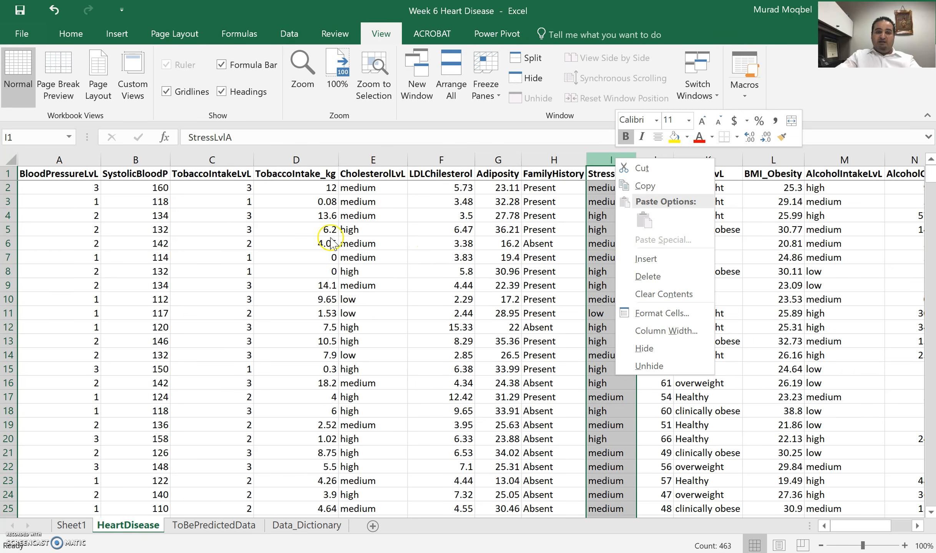
{"action": "left_click", "coordinate": [494, 224]}
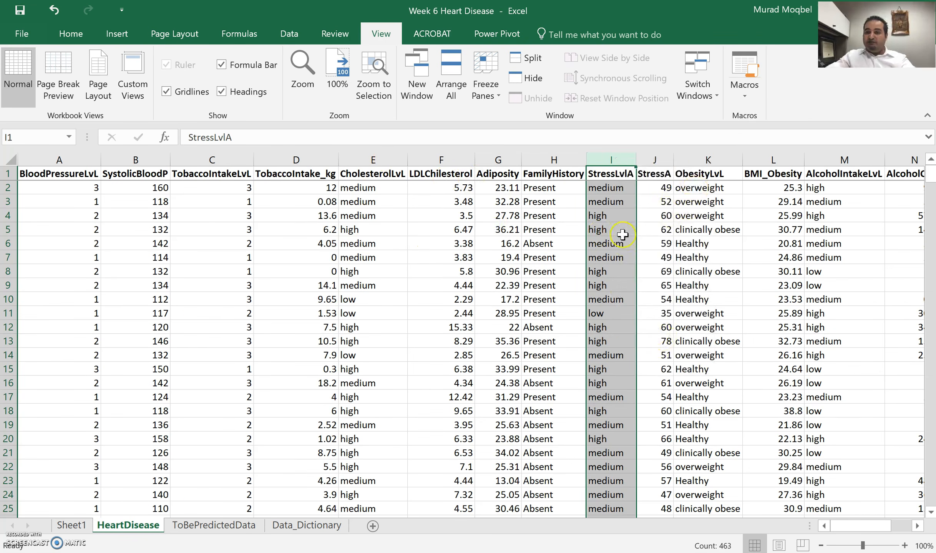
{"action": "right_click", "coordinate": [619, 159]}
{"action": "left_click", "coordinate": [652, 261]}
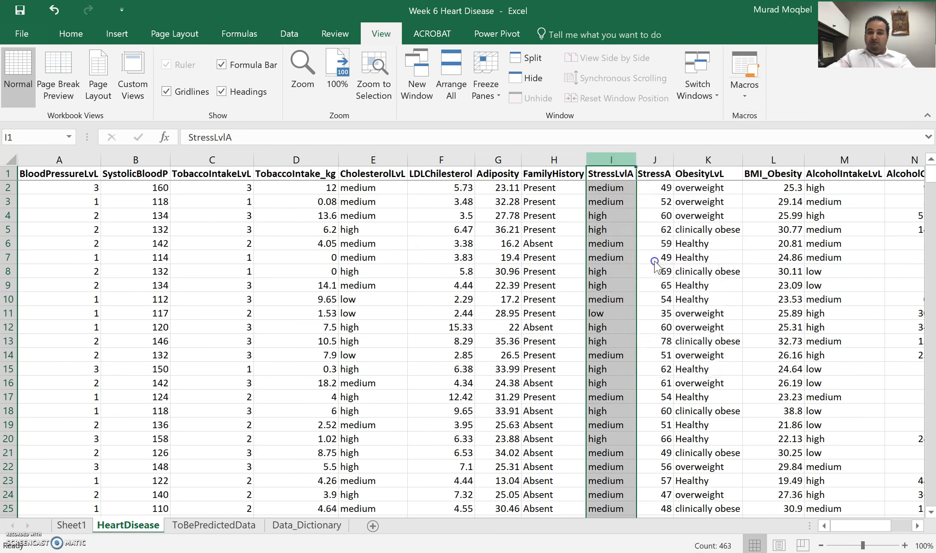
Start a VLOOKUP formula in cell I2 of the HeartDisease sheet with the FamilyHistory value H2 as the lookup value.
{"action": "left_click", "coordinate": [617, 190]}
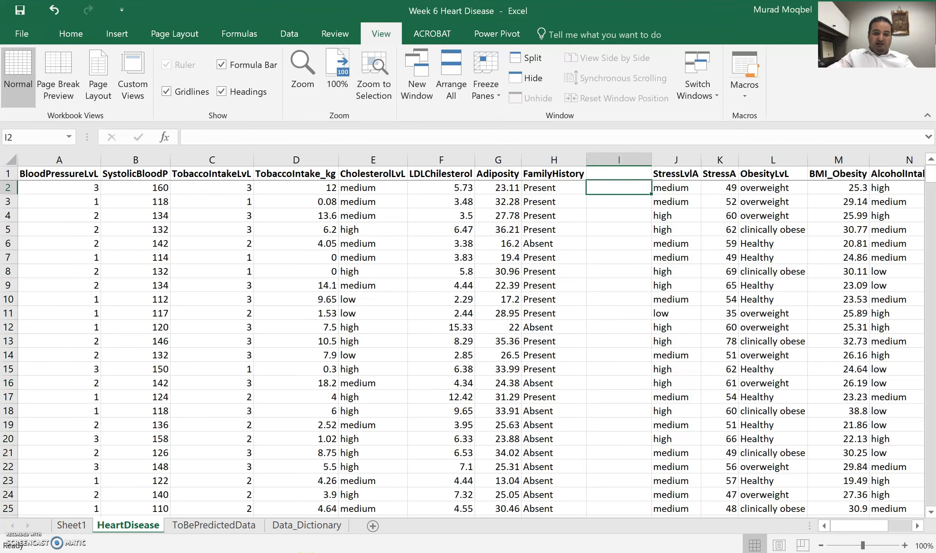
{"action": "left_click", "coordinate": [307, 526]}
{"action": "left_click_drag", "start_coordinate": [703, 358], "coordinate": [763, 372]}
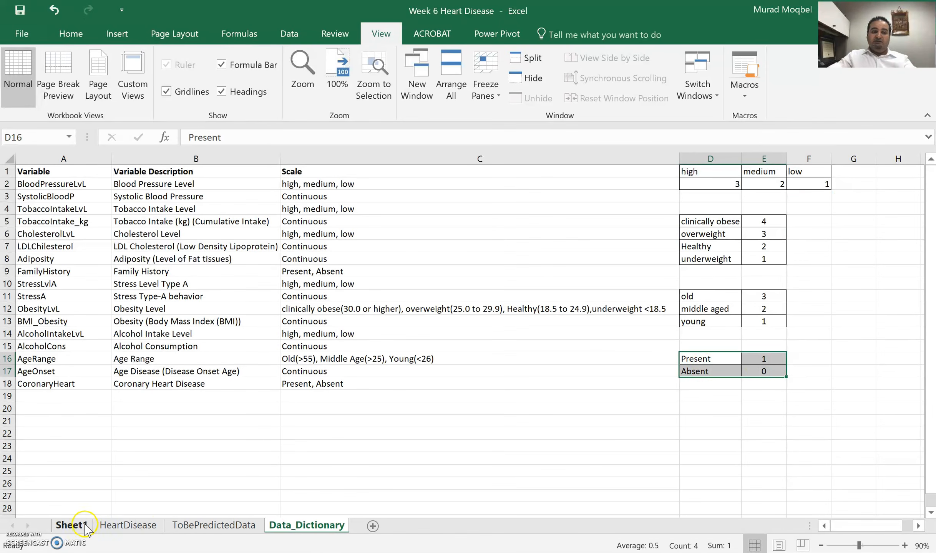
{"action": "left_click", "coordinate": [117, 526]}
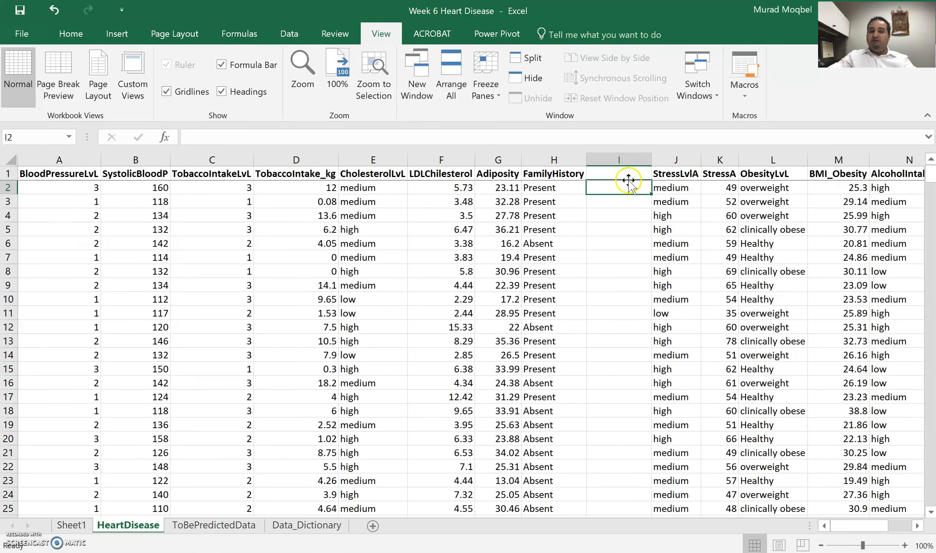
{"action": "type", "text": "=v"}
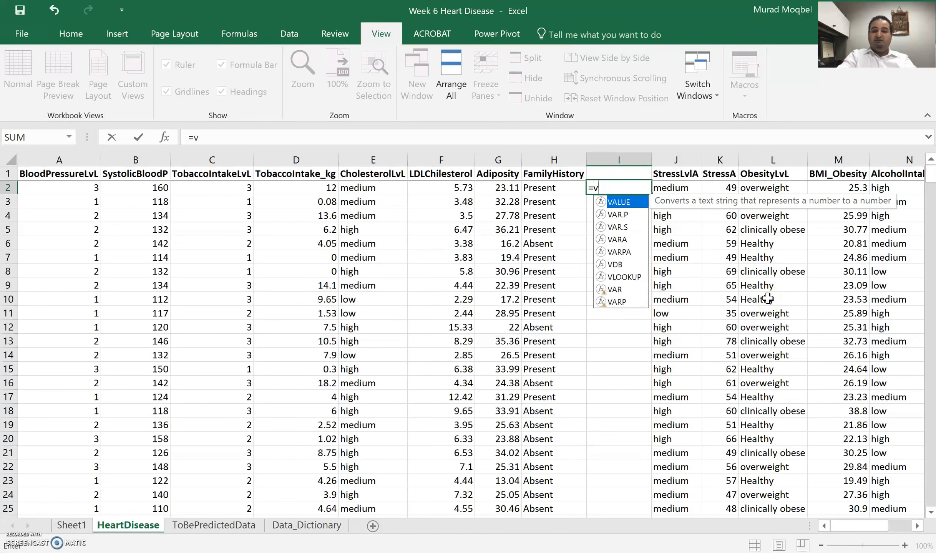
{"action": "type", "text": "l"}
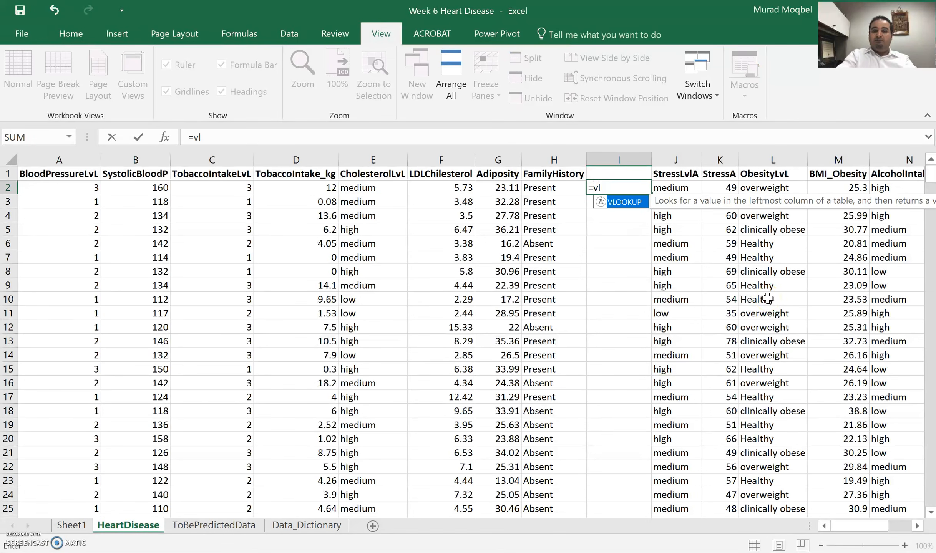
{"action": "double_click", "coordinate": [615, 202]}
{"action": "left_click", "coordinate": [553, 188]}
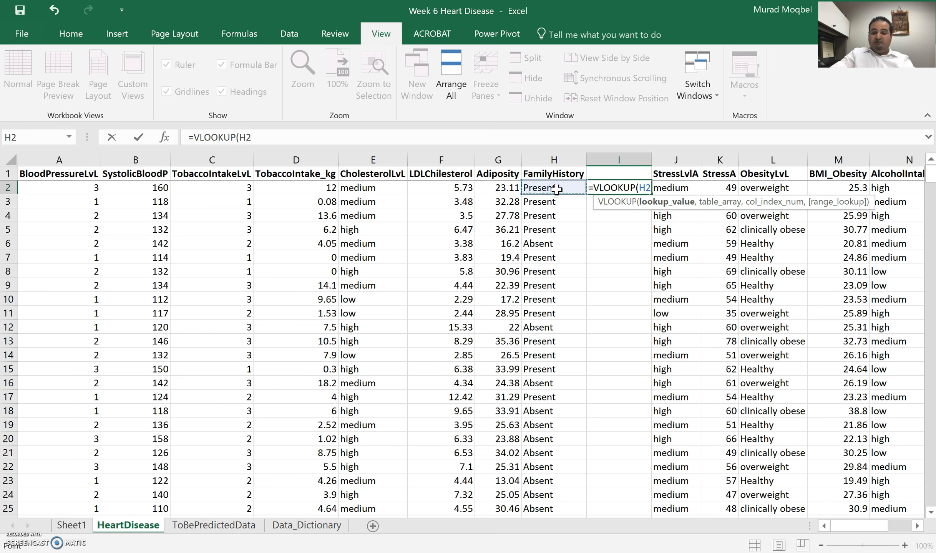
{"action": "type", "text": ","}
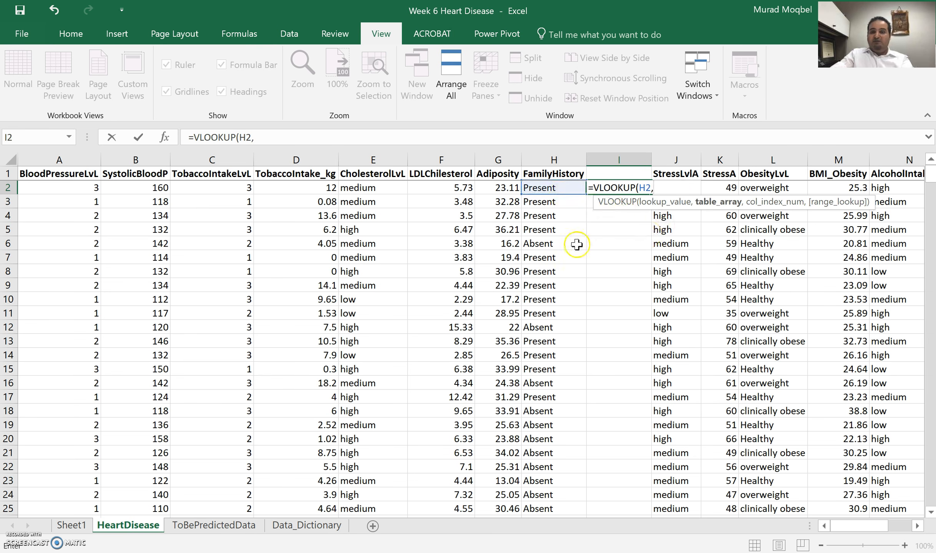
Set the VLOOKUP table array to the Present/Absent coding table in Data_Dictionary as the absolute range $D$16:$E$17.
{"action": "left_click", "coordinate": [304, 525]}
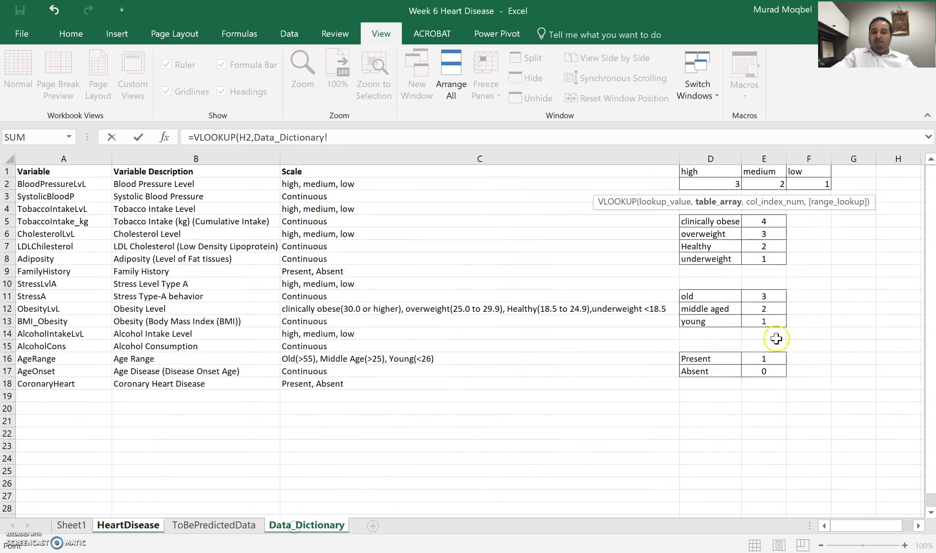
{"action": "left_click_drag", "start_coordinate": [698, 359], "coordinate": [753, 369]}
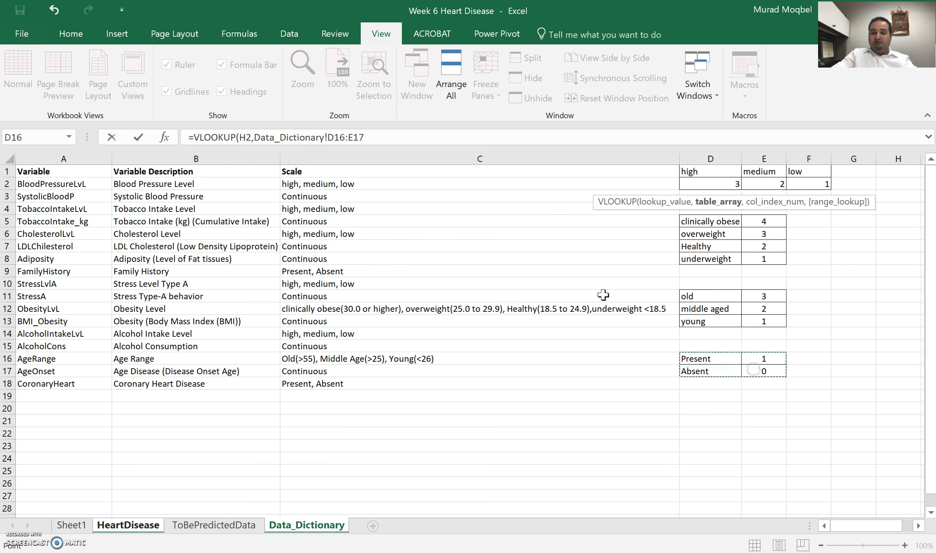
{"action": "left_click_drag", "start_coordinate": [364, 137], "coordinate": [327, 137]}
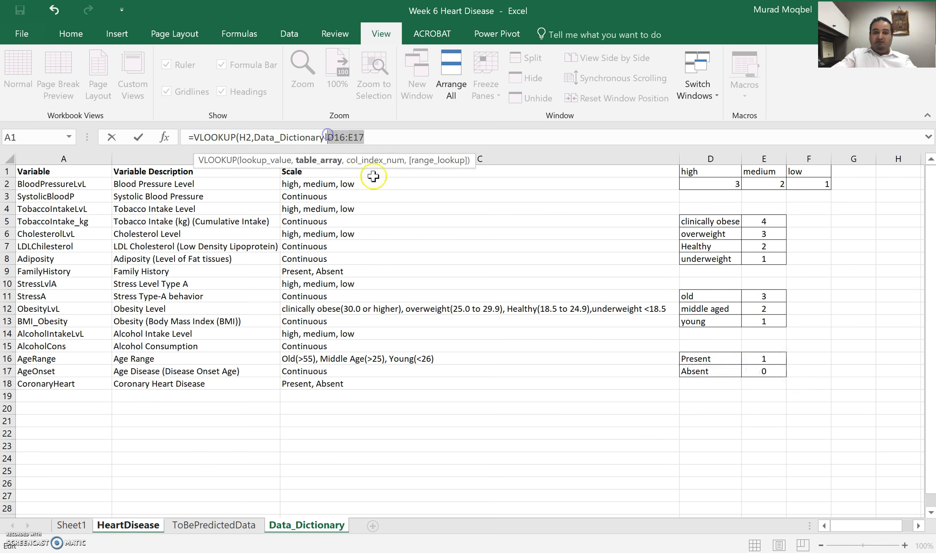
{"action": "key", "text": "F4"}
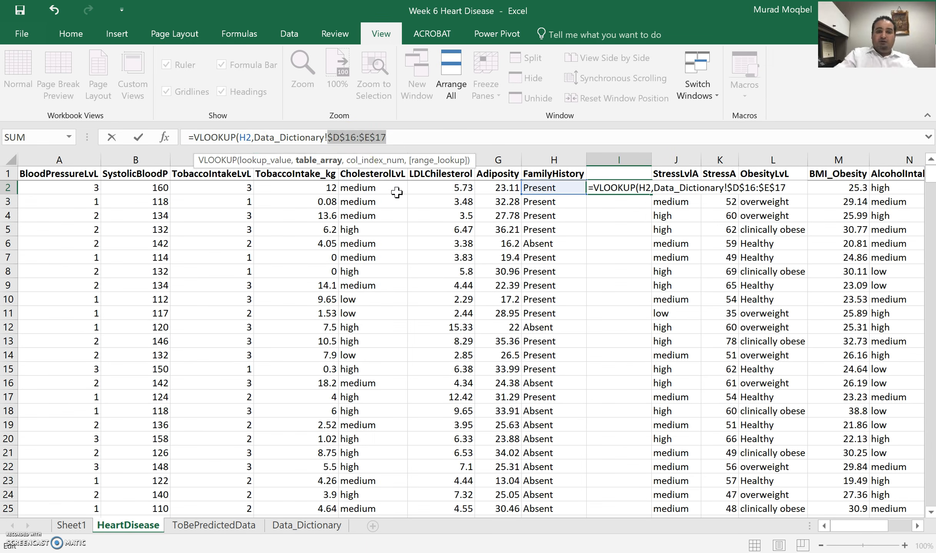
Complete the I2 formula with column index 2 and an exact match (FALSE), and fill it down column I for all records.
{"action": "left_click", "coordinate": [399, 135]}
{"action": "type", "text": ","}
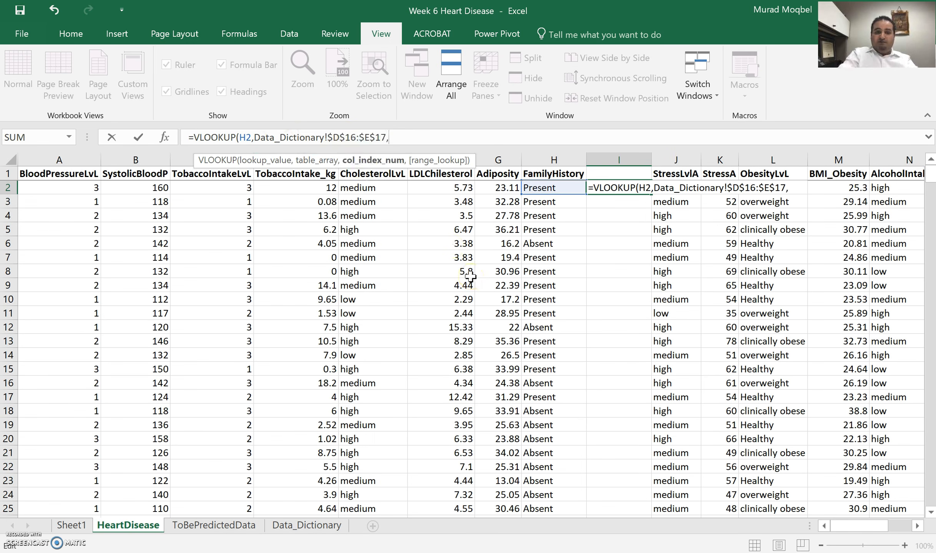
{"action": "type", "text": "2,"}
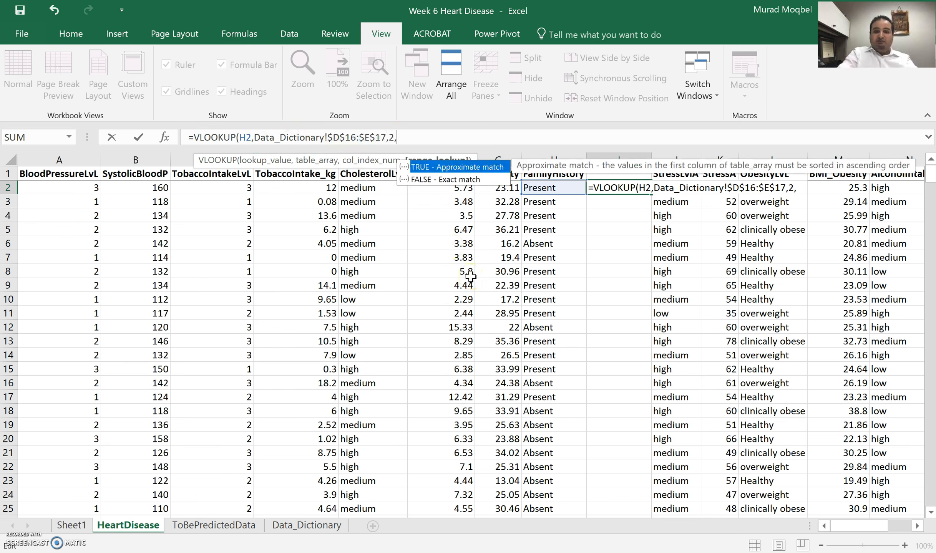
{"action": "double_click", "coordinate": [446, 178]}
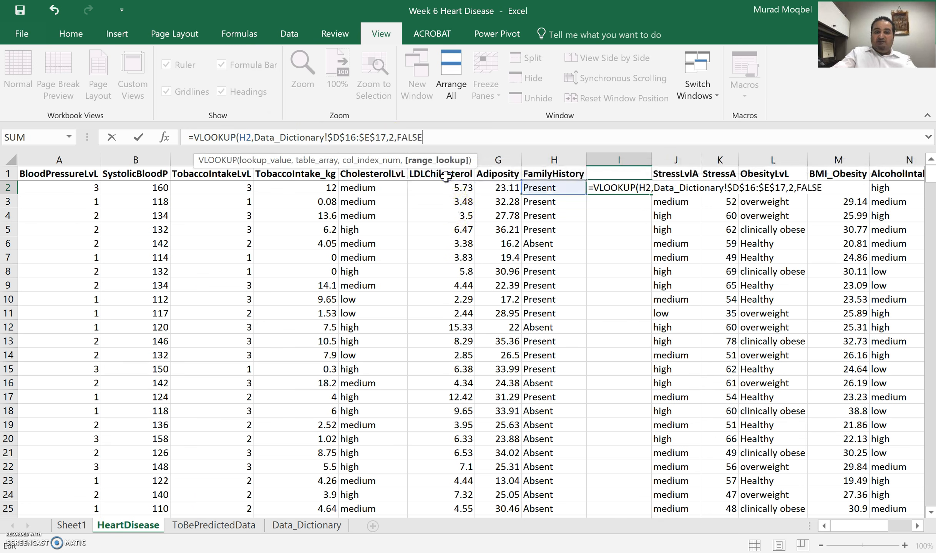
{"action": "key", "text": "Return"}
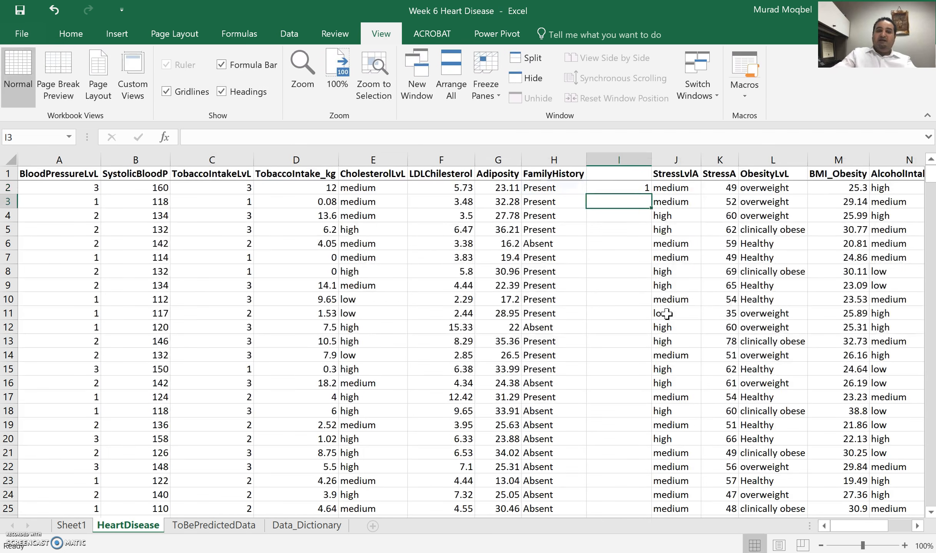
{"action": "left_click", "coordinate": [640, 189]}
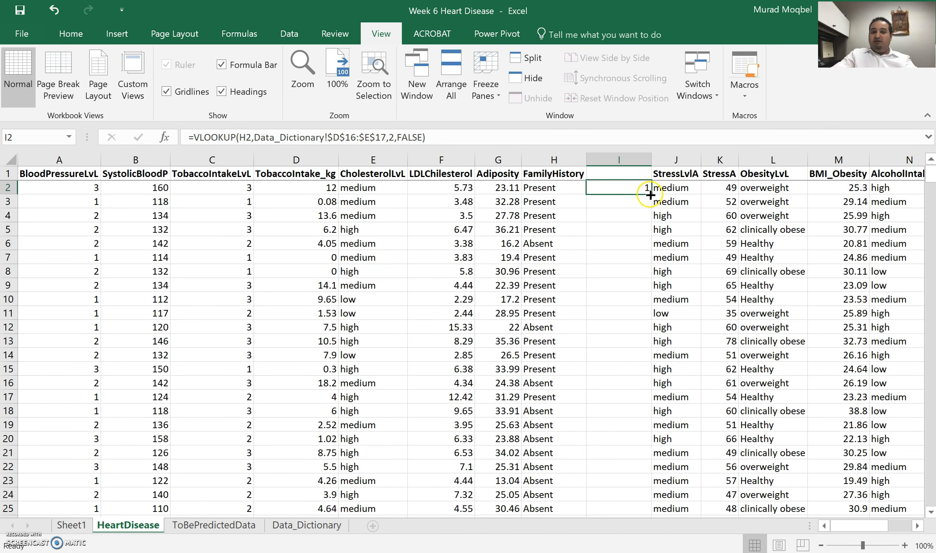
{"action": "double_click", "coordinate": [649, 195]}
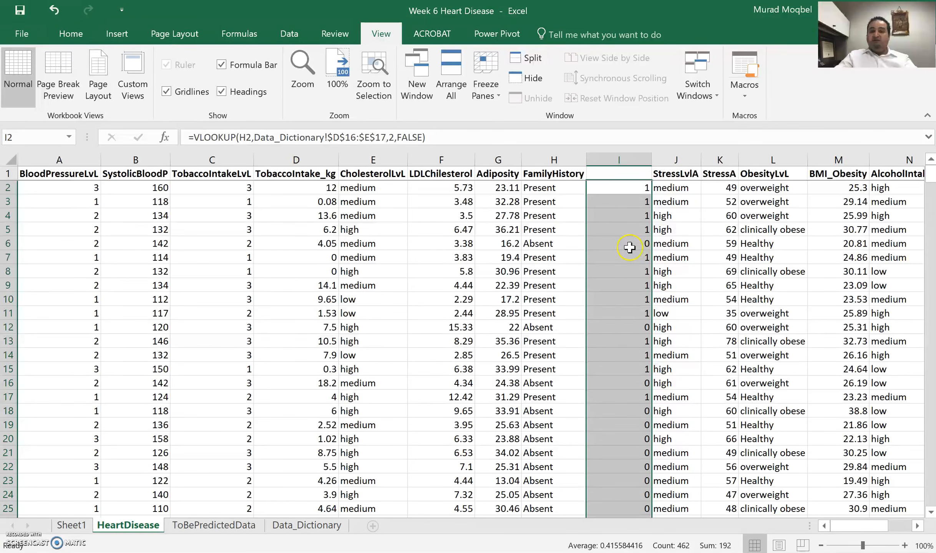
Copy the column I results, paste them as values only over FamilyHistory starting at H2, and delete the helper column I.
{"action": "key", "text": "ctrl+c"}
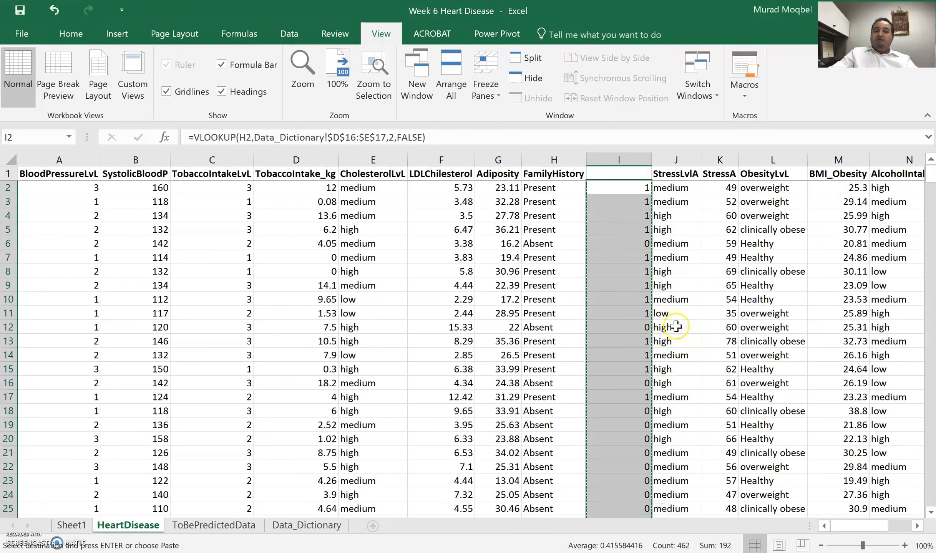
{"action": "right_click", "coordinate": [561, 187]}
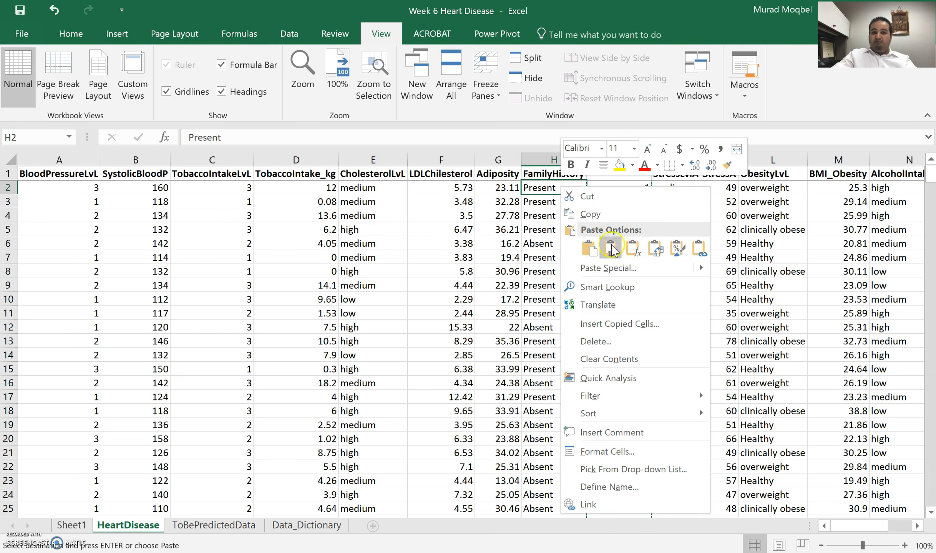
{"action": "left_click", "coordinate": [607, 183]}
{"action": "left_click", "coordinate": [632, 153]}
{"action": "right_click", "coordinate": [632, 153]}
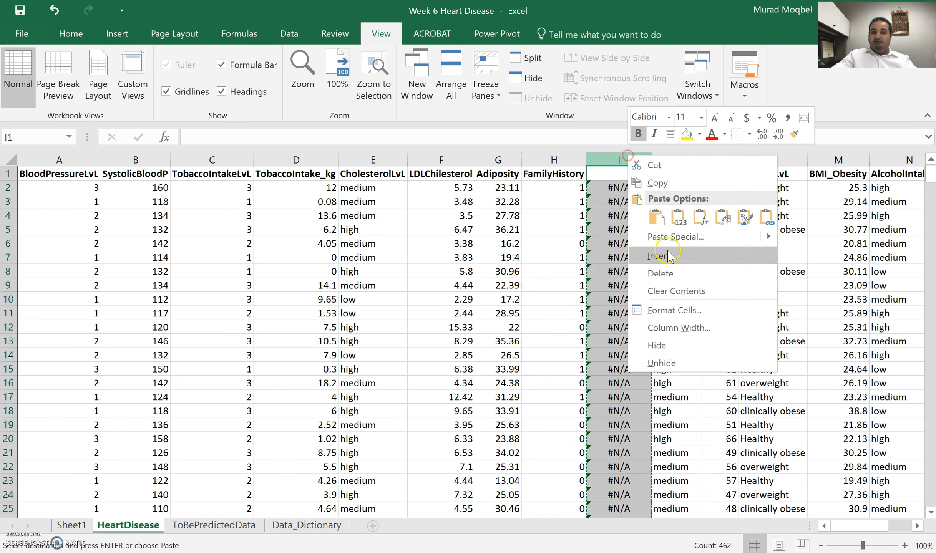
{"action": "left_click", "coordinate": [714, 274]}
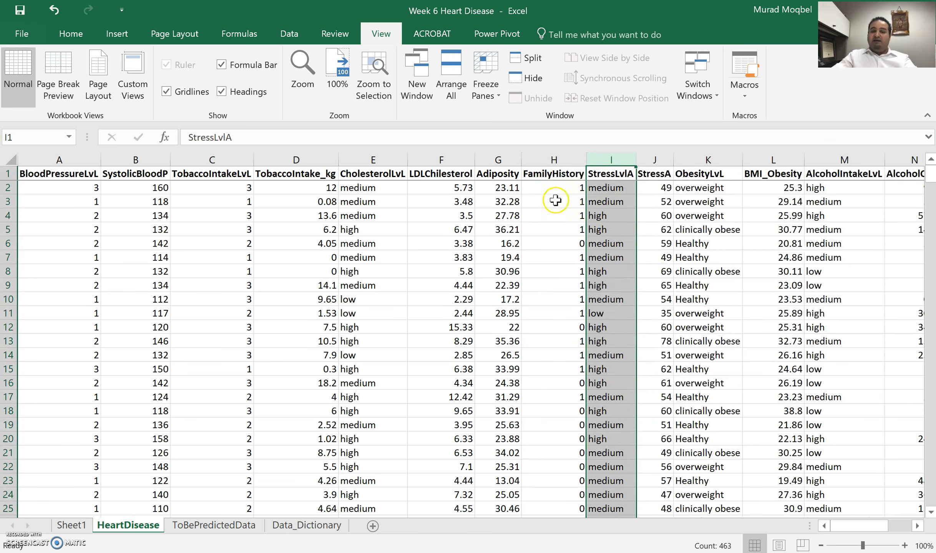